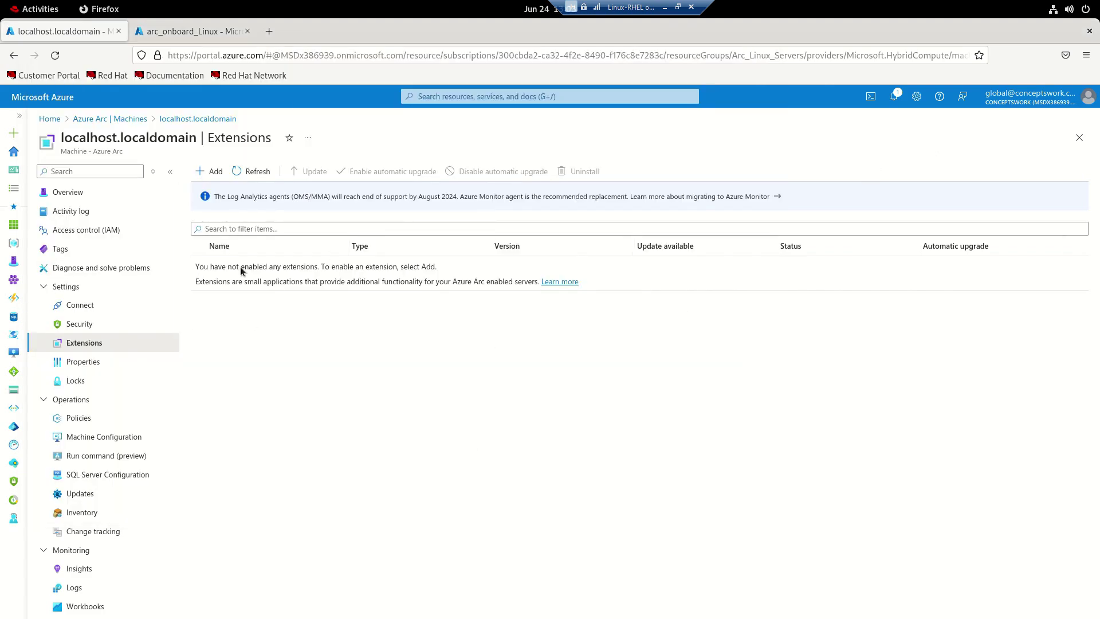
Leave the Azure Arc machine pages and open the Con-Sentinel workspace in Microsoft Sentinel
click(1079, 137)
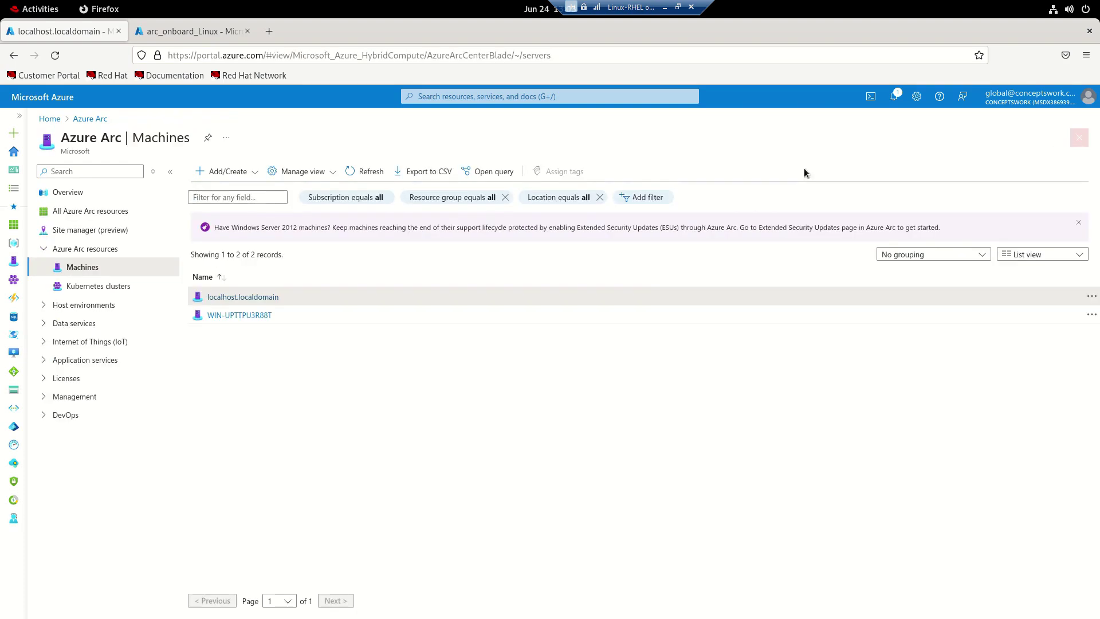
click(1080, 138)
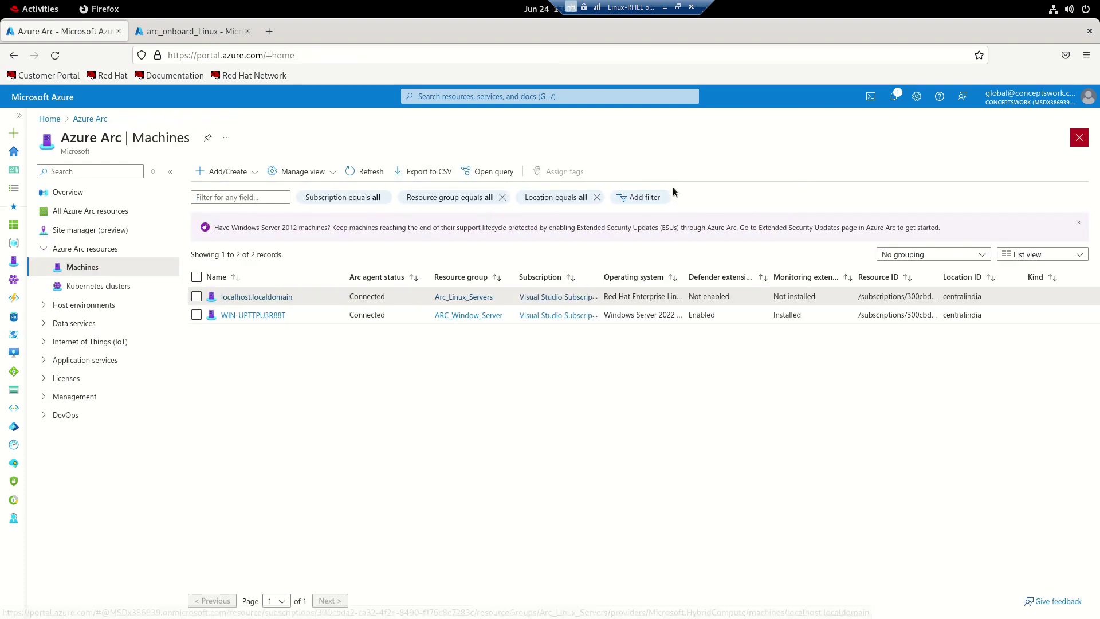
click(427, 198)
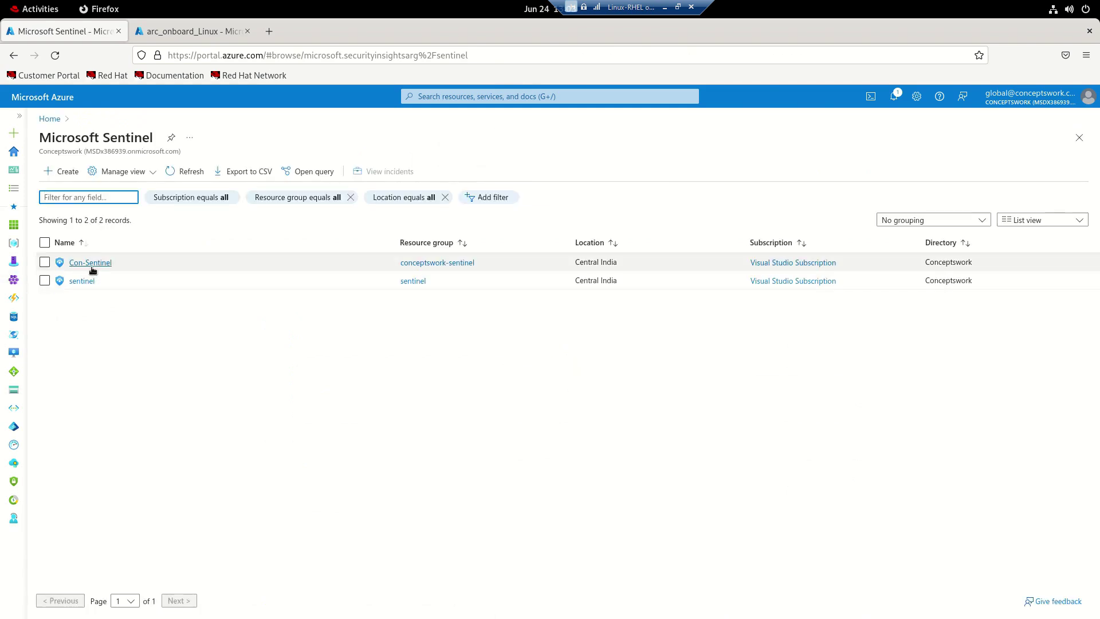
click(91, 263)
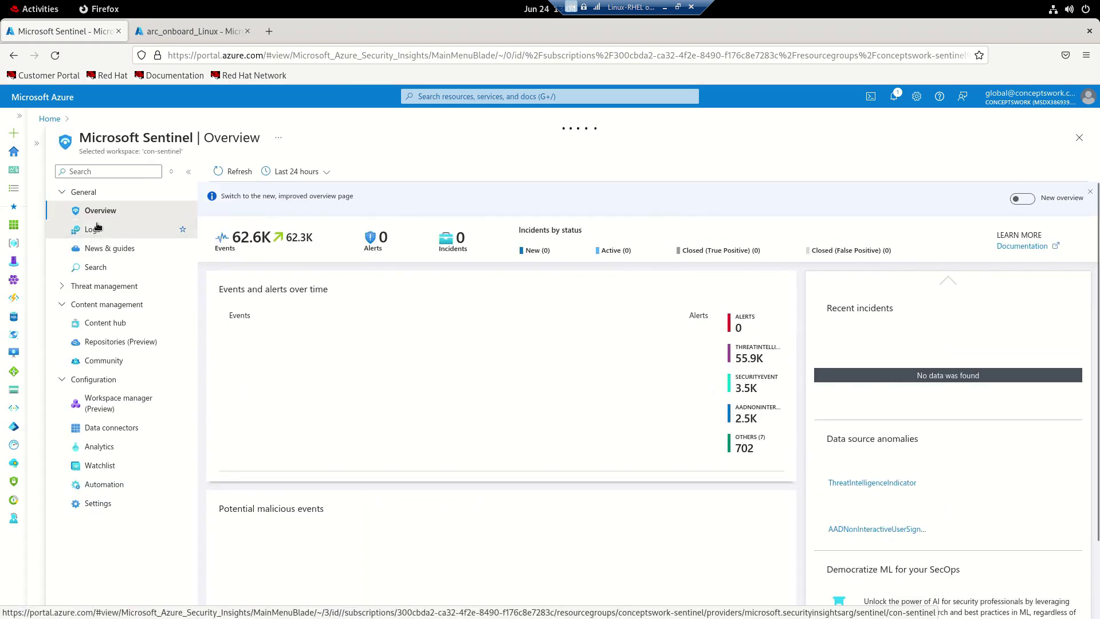
Run a "Syslog" query in the Con-Sentinel workspace's logs, dismissing the welcome and sample queries windows
click(117, 229)
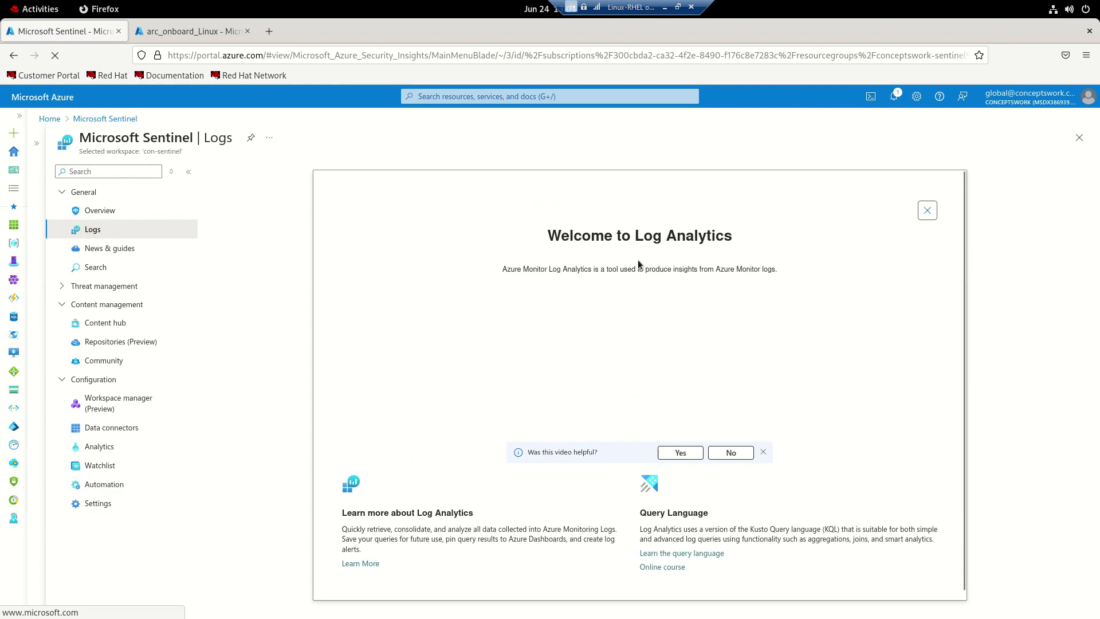
click(926, 218)
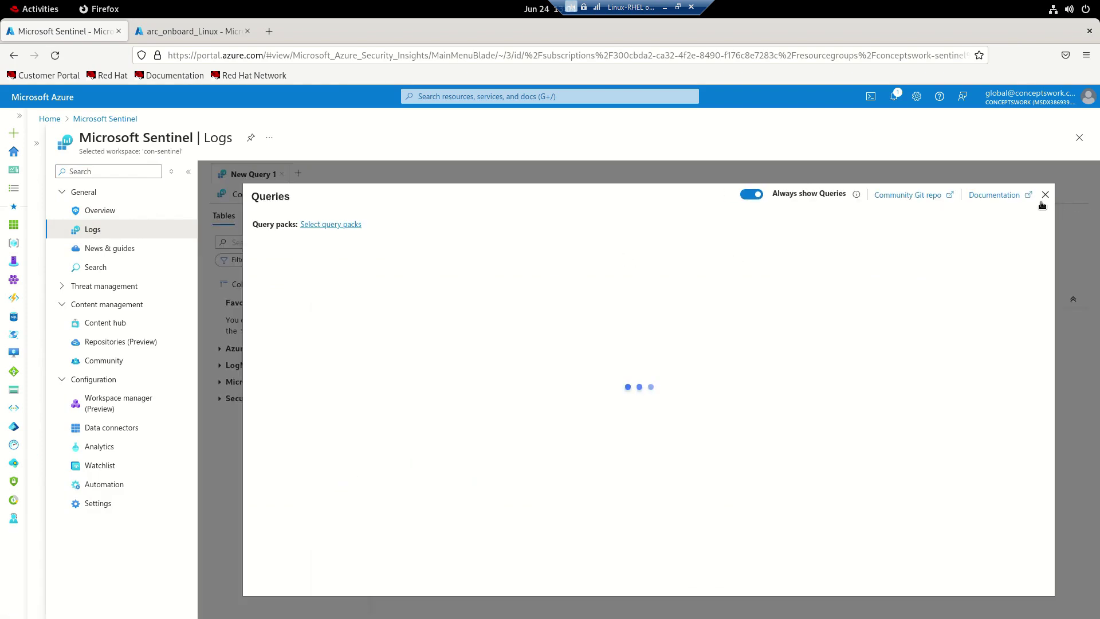
click(1045, 196)
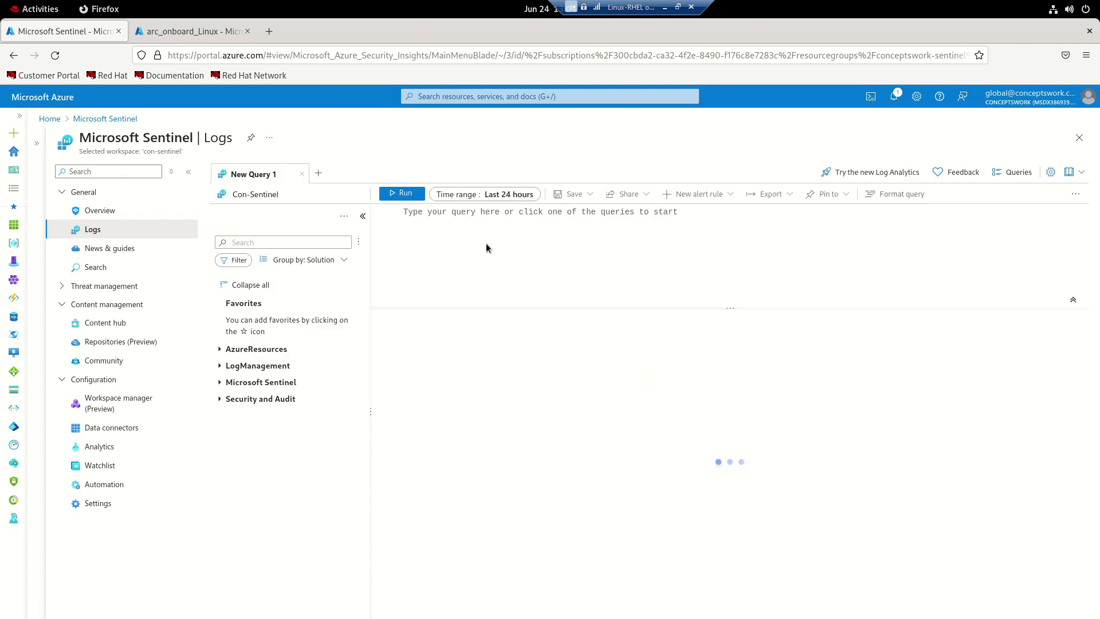
text(Syslog)
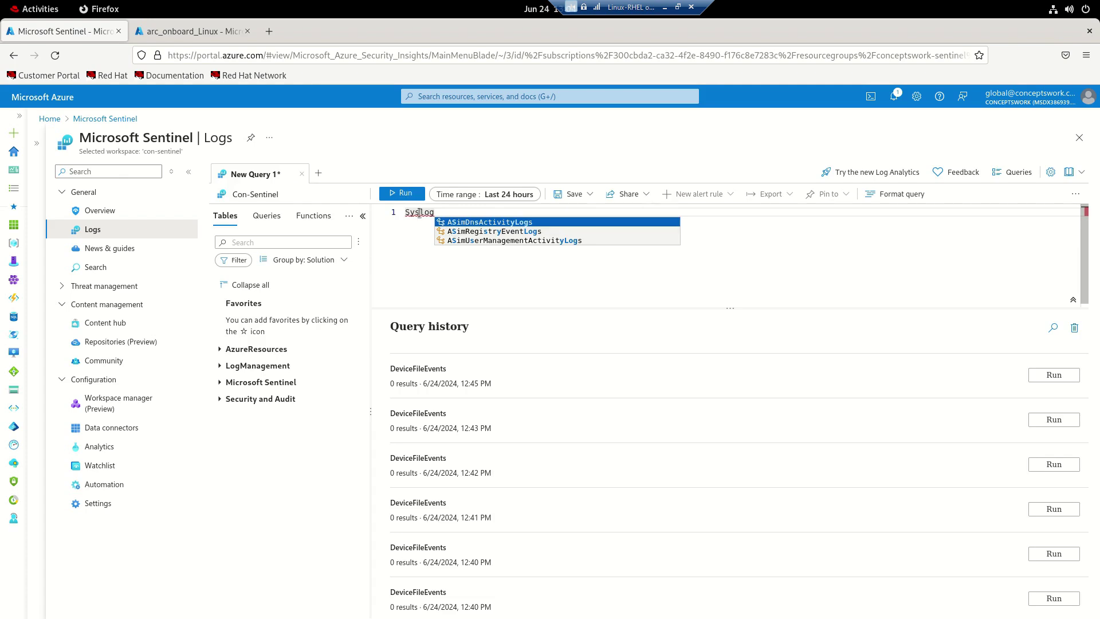
click(408, 195)
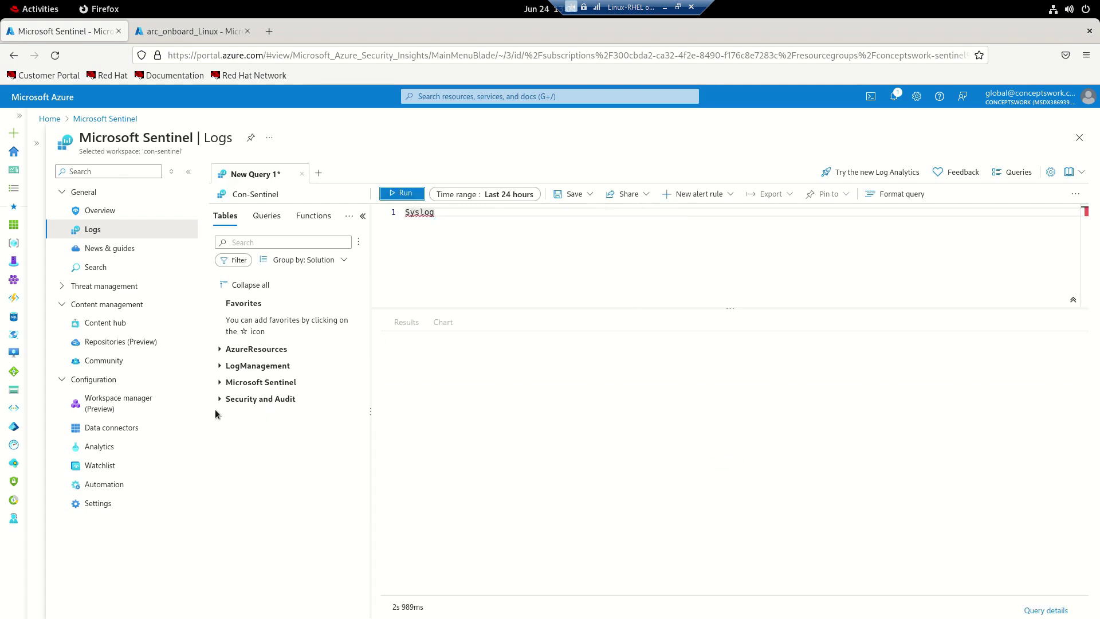
Look for Syslog among the workspace's log table groups and its installed data connectors
click(222, 399)
click(223, 382)
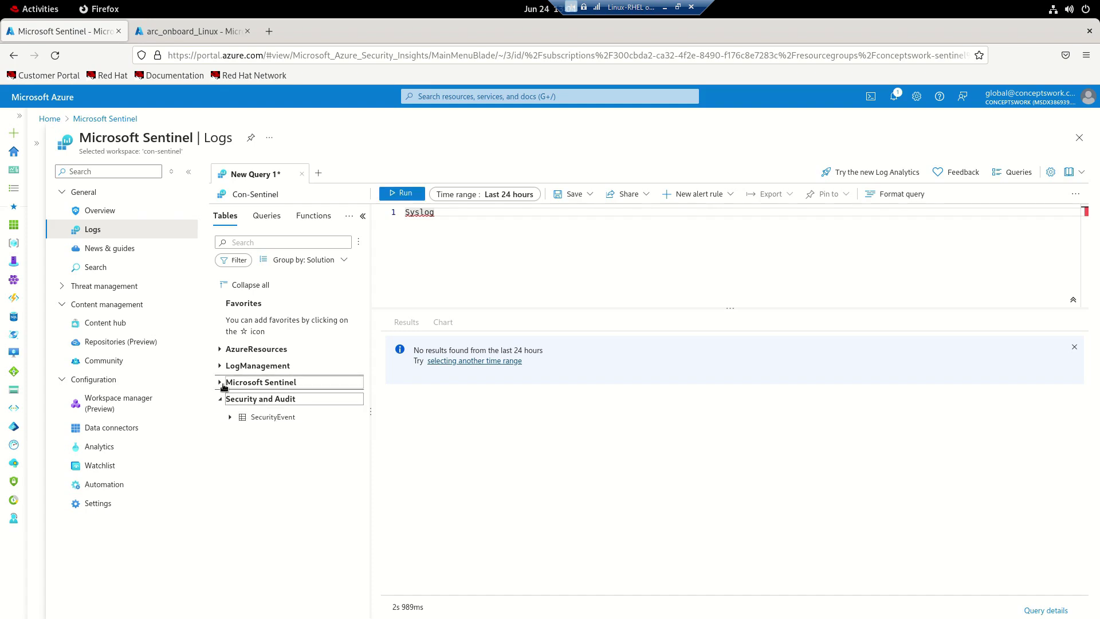
click(223, 380)
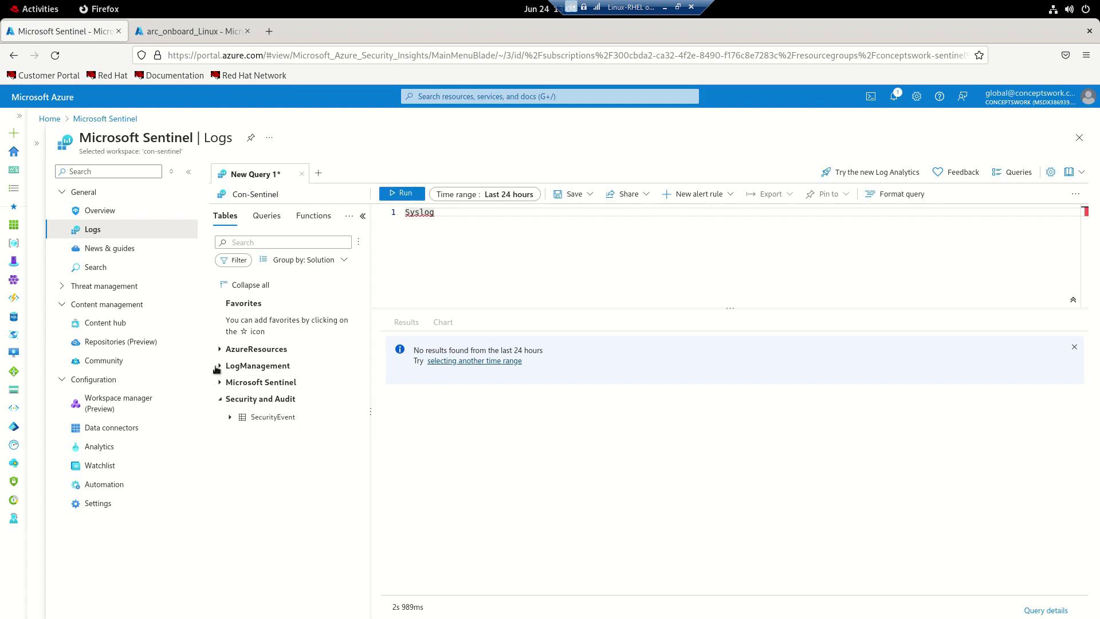
click(220, 366)
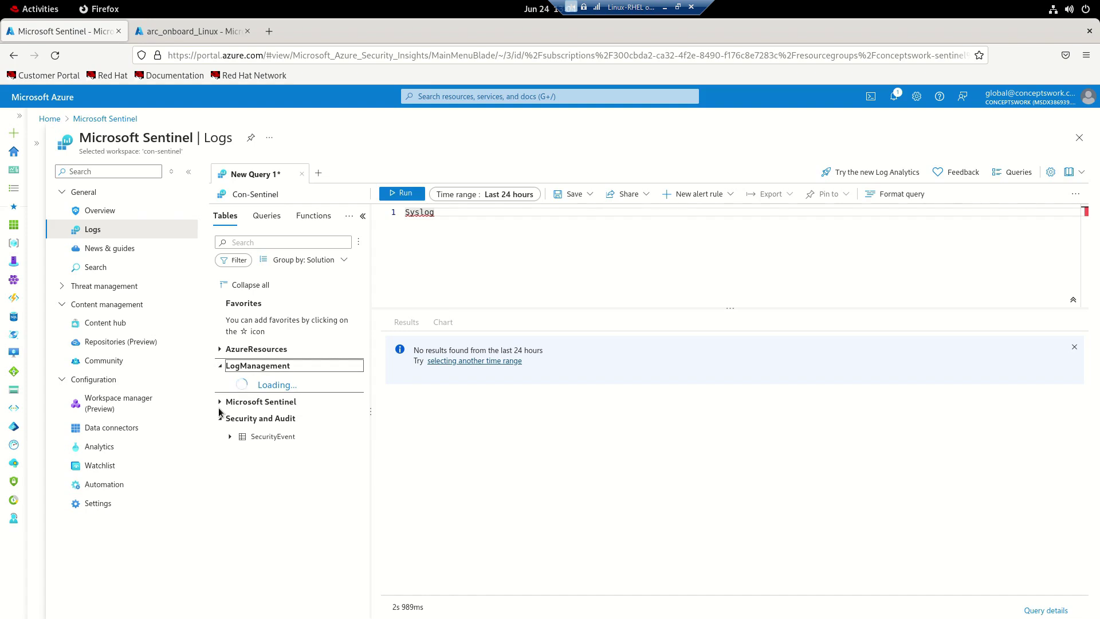
click(114, 428)
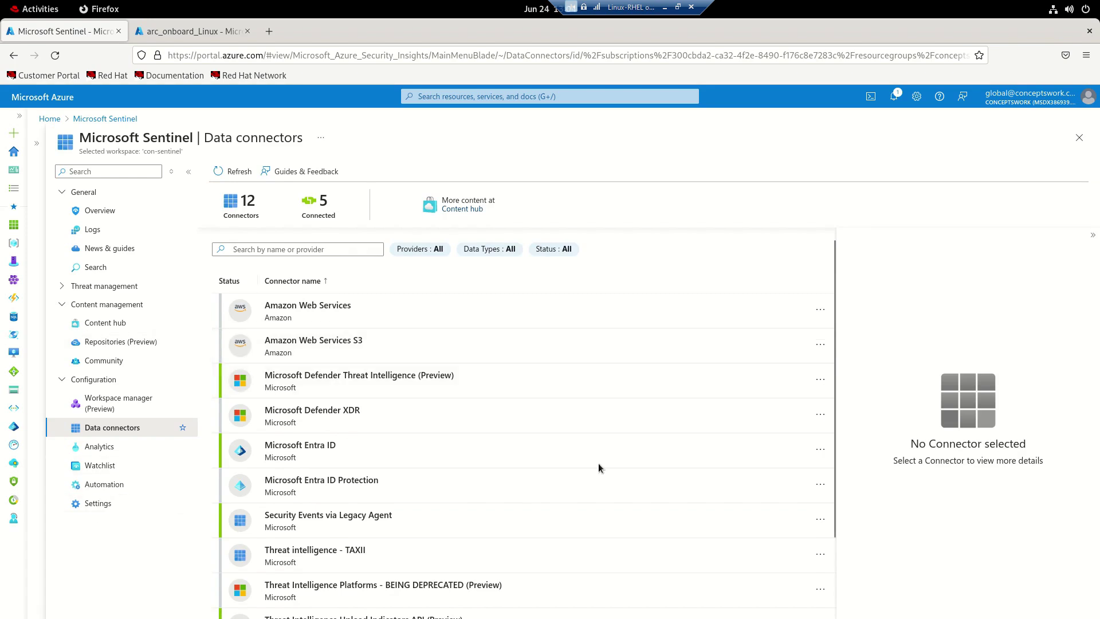
scroll(493, 475, down, 3)
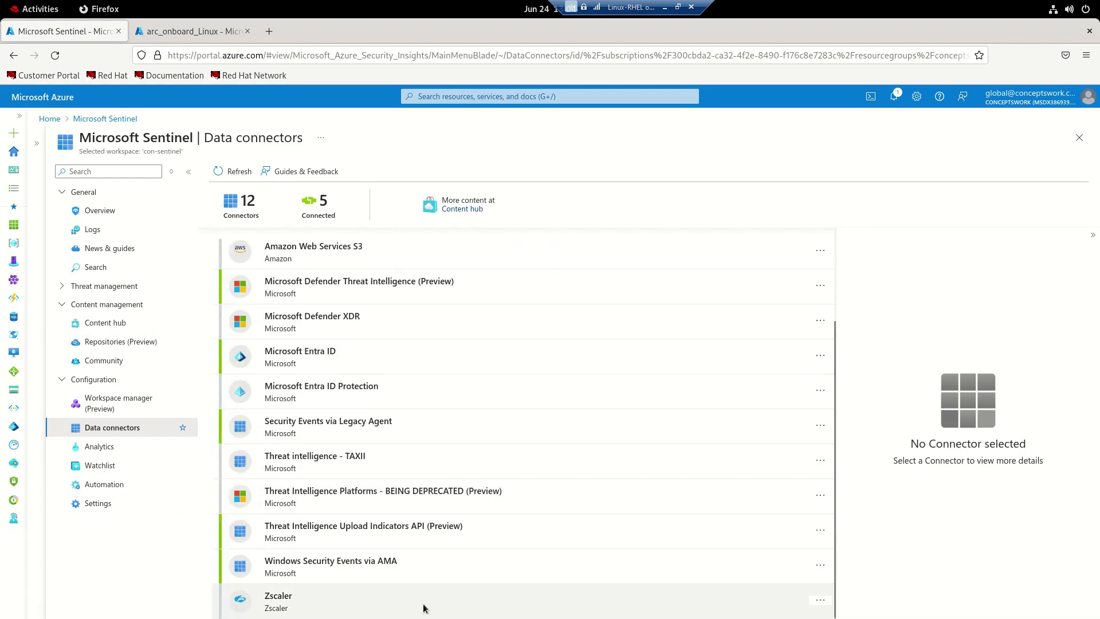
Search the Content hub for "syslog via ama", review the Syslog solution's description and install the solution
click(129, 326)
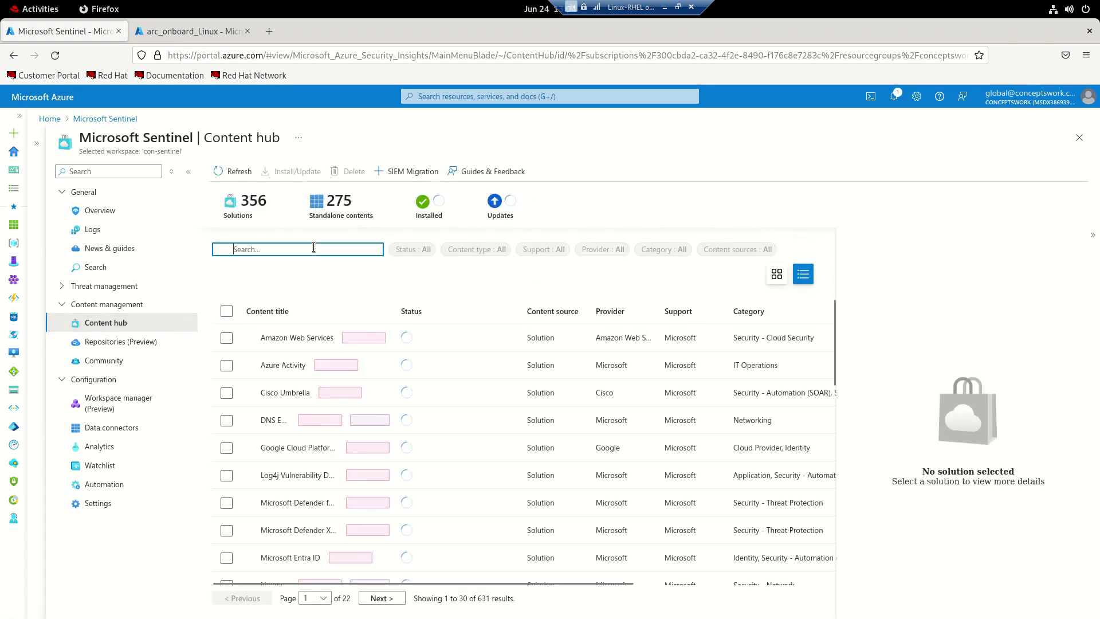
text(sy)
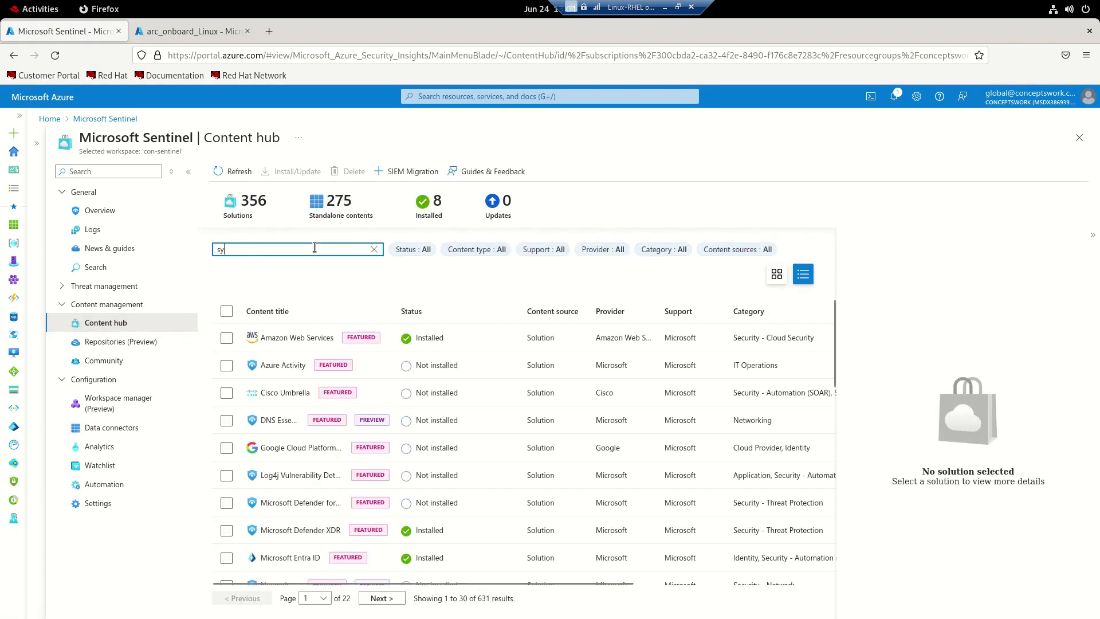
text(slog via ama)
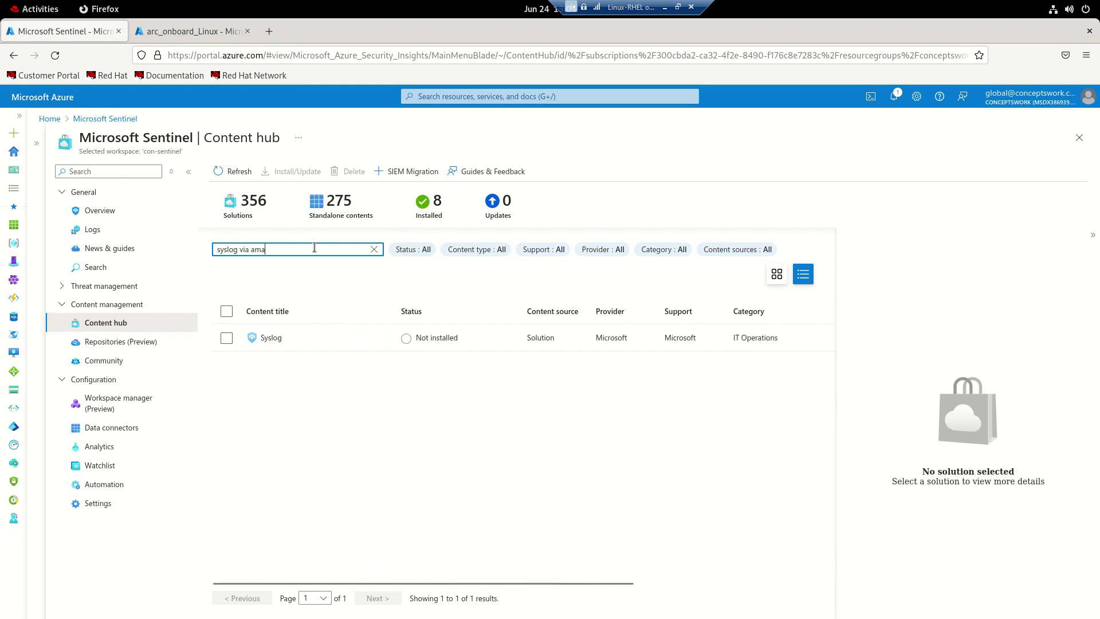
click(313, 342)
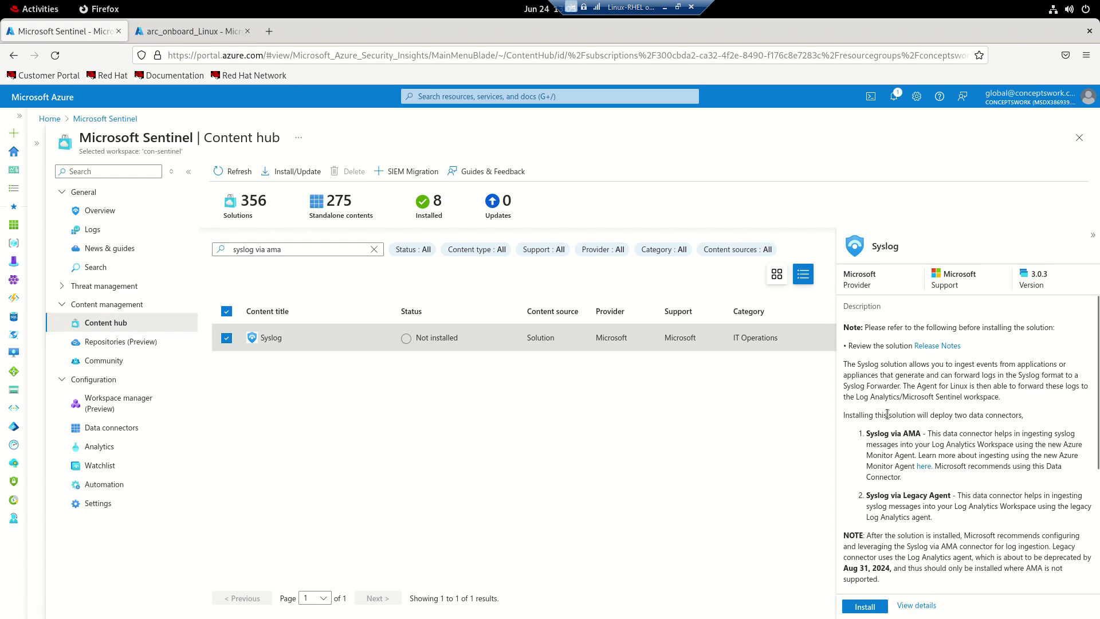
drag(871, 437, 940, 435)
drag(890, 496, 932, 495)
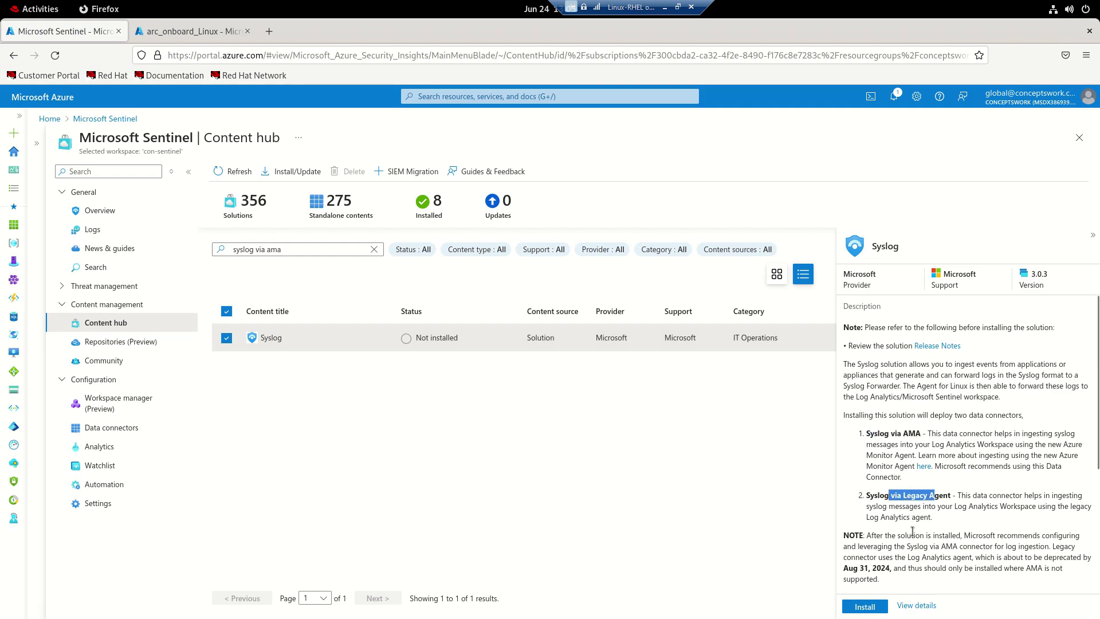
click(861, 606)
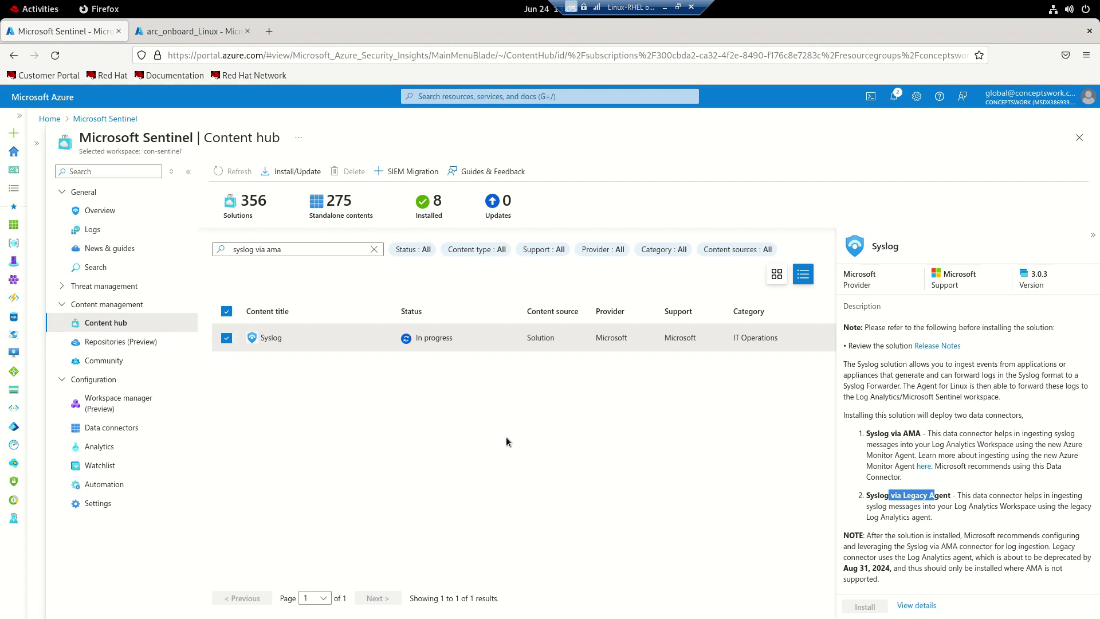
Find the Data collection rules service in the second browser tab and open its list of rules
click(172, 31)
click(483, 95)
text(Data collection)
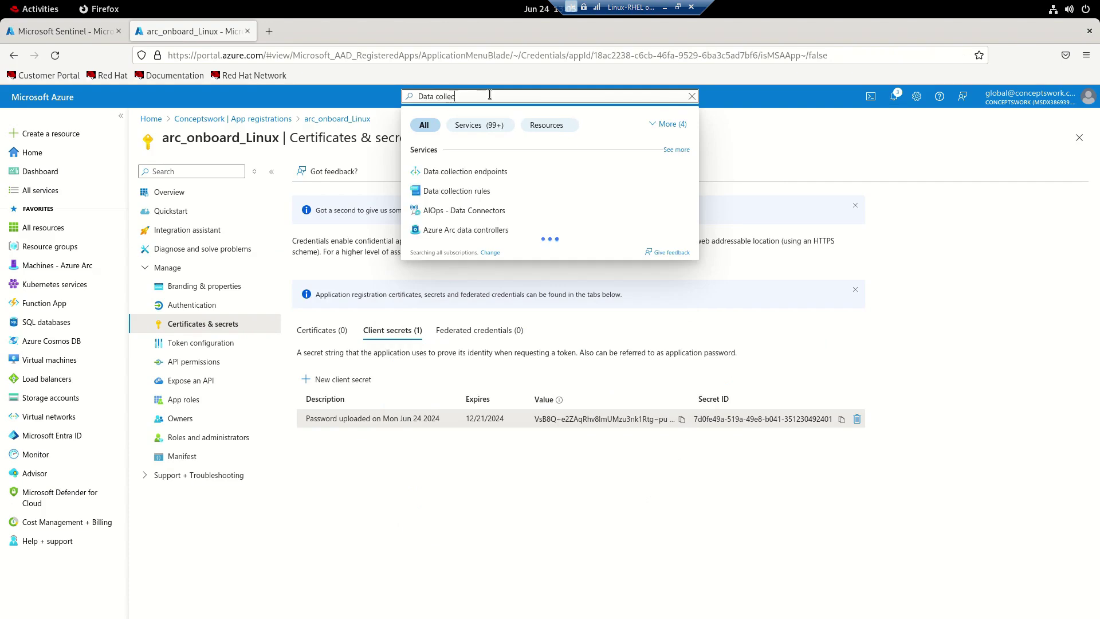
click(453, 191)
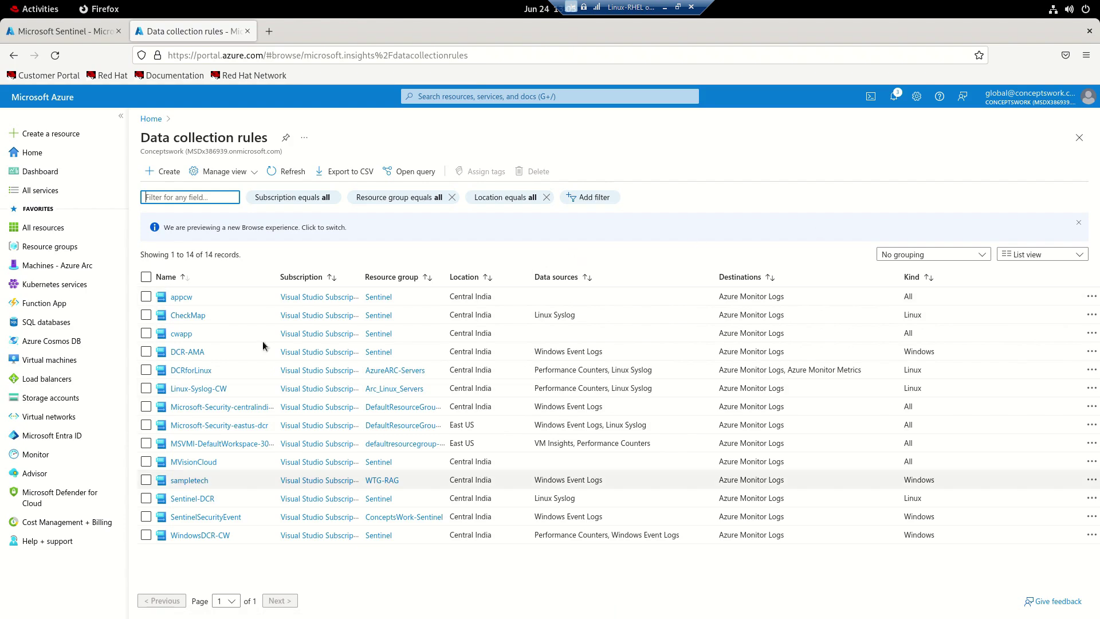
Open the Syslog via AMA connector page from the installed Syslog solution and start creating a data collection rule
click(38, 34)
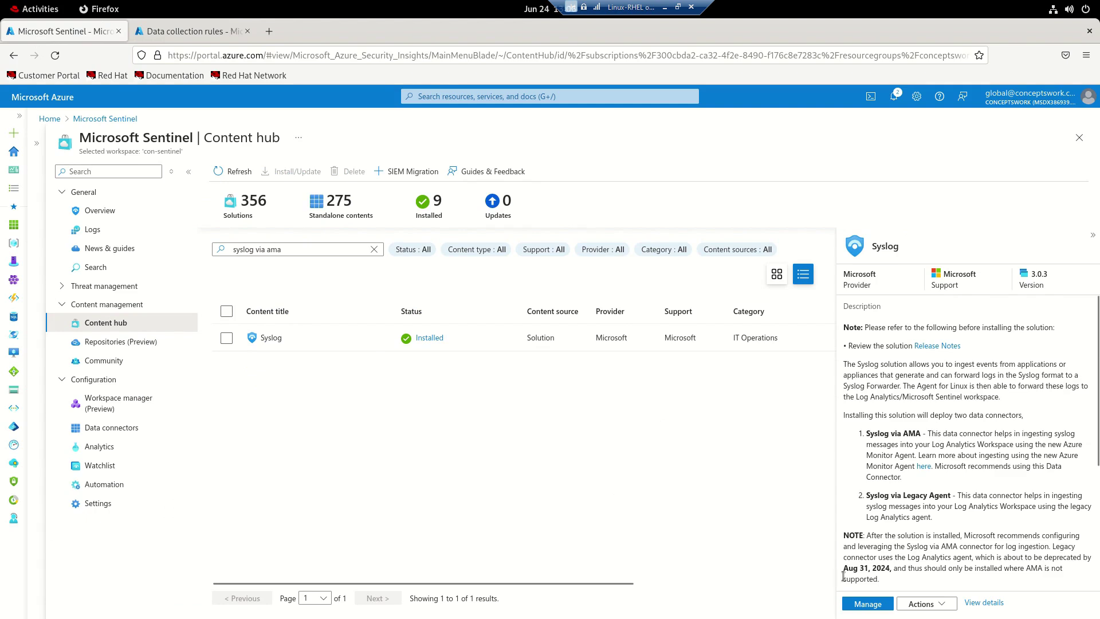
click(858, 605)
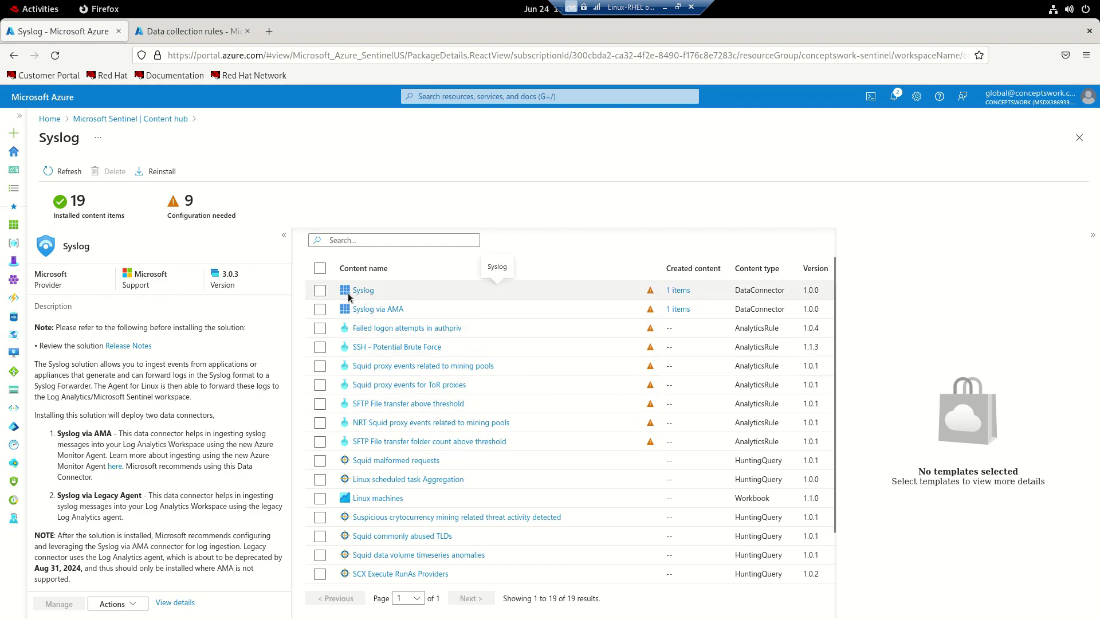
click(318, 312)
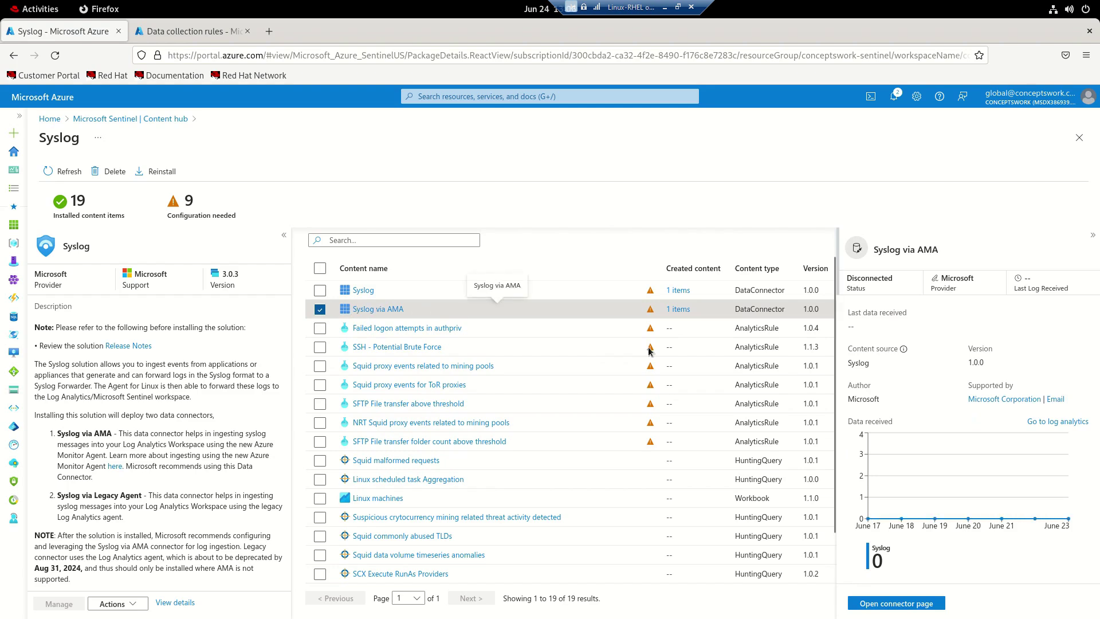
click(891, 604)
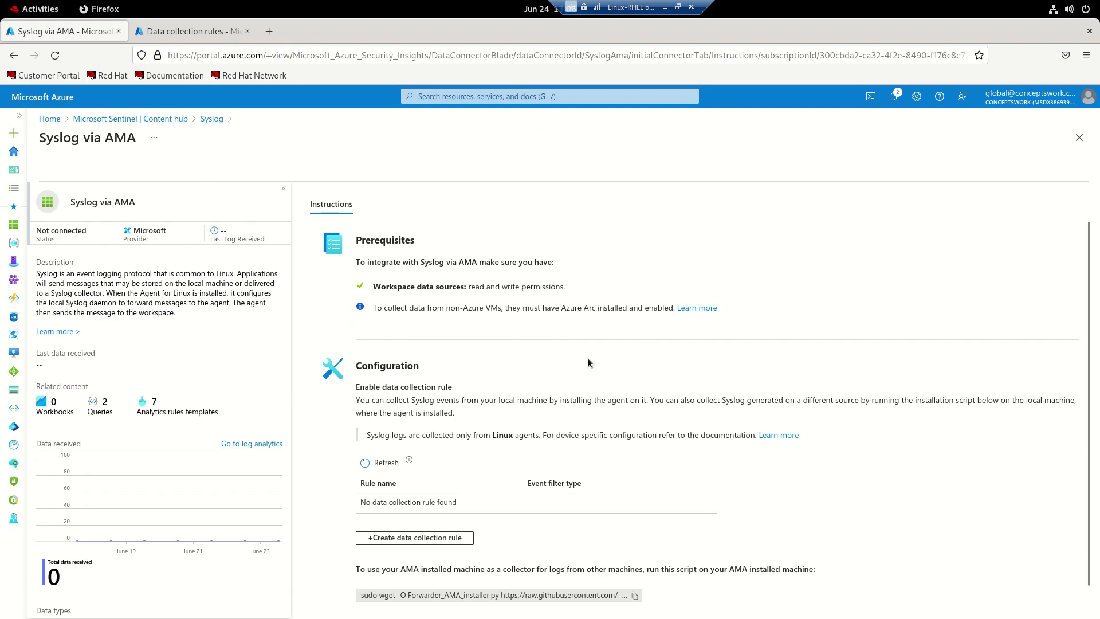
scroll(603, 356, down, 1)
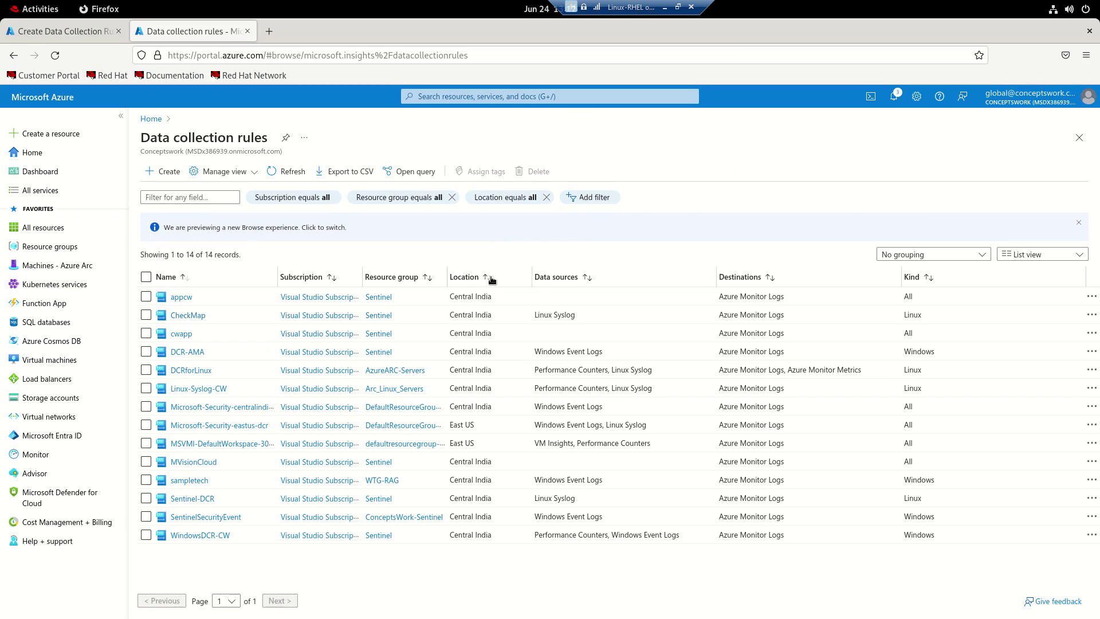
In the second browser tab, go to the portal home and view the list of Log Analytics workspaces
click(14, 152)
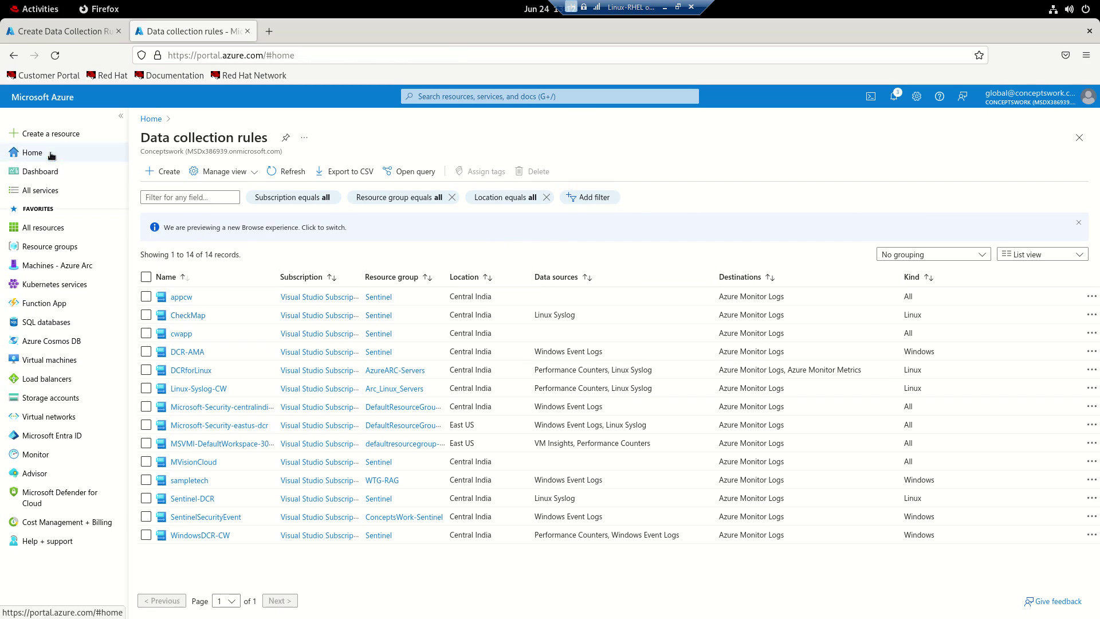
mouse_move(409, 188)
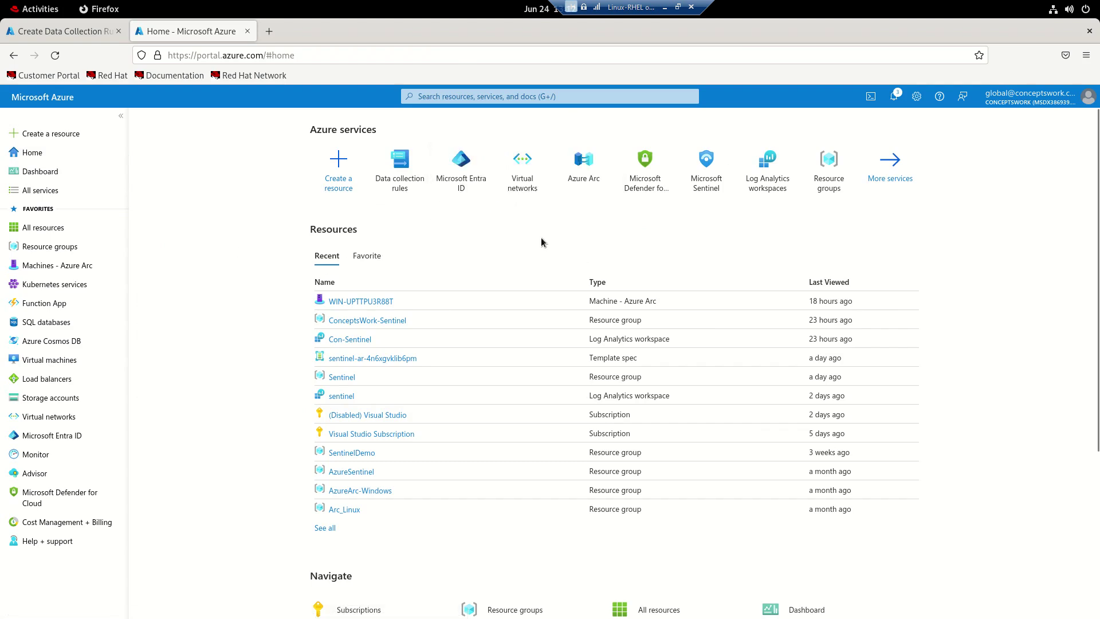
click(769, 176)
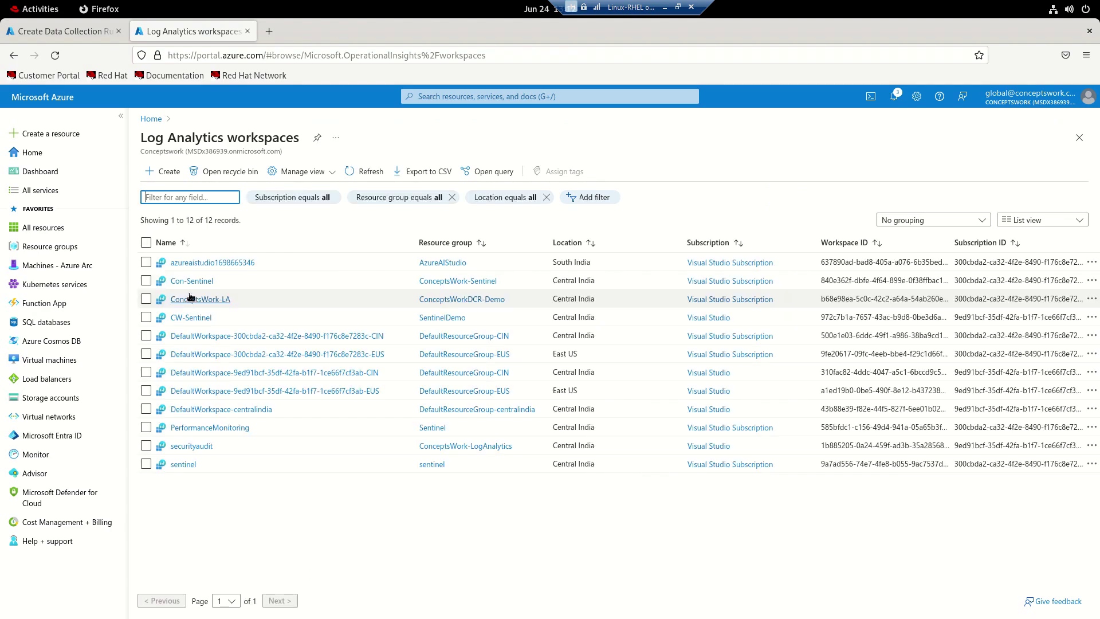
click(1079, 138)
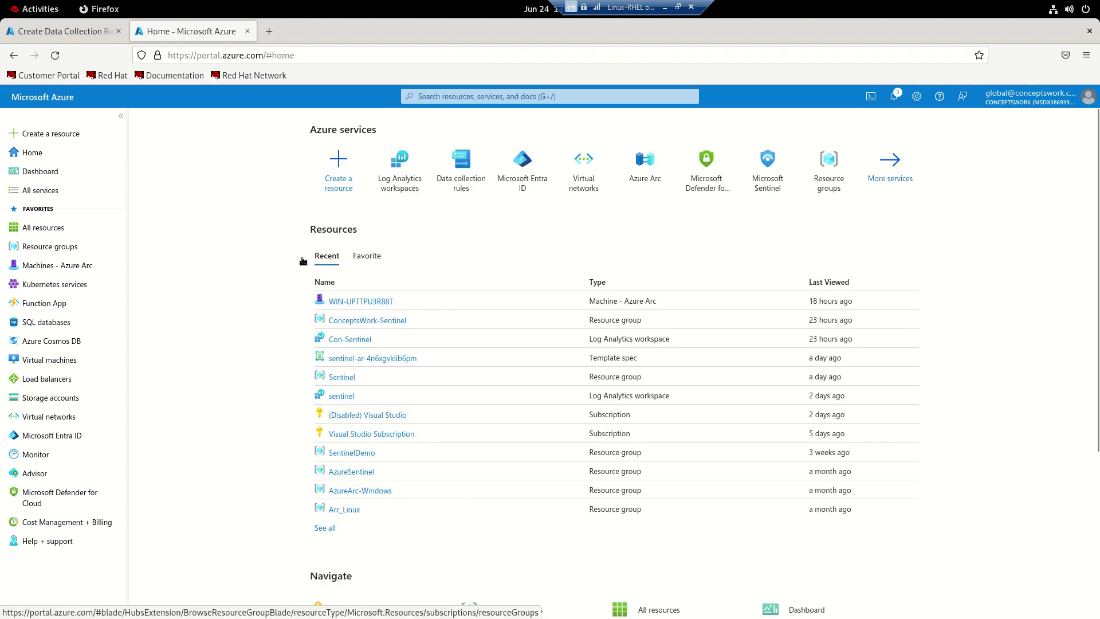
Open the Con-Sentinel workspace's Content hub in Microsoft Sentinel with the portal's side menu collapsed
click(763, 175)
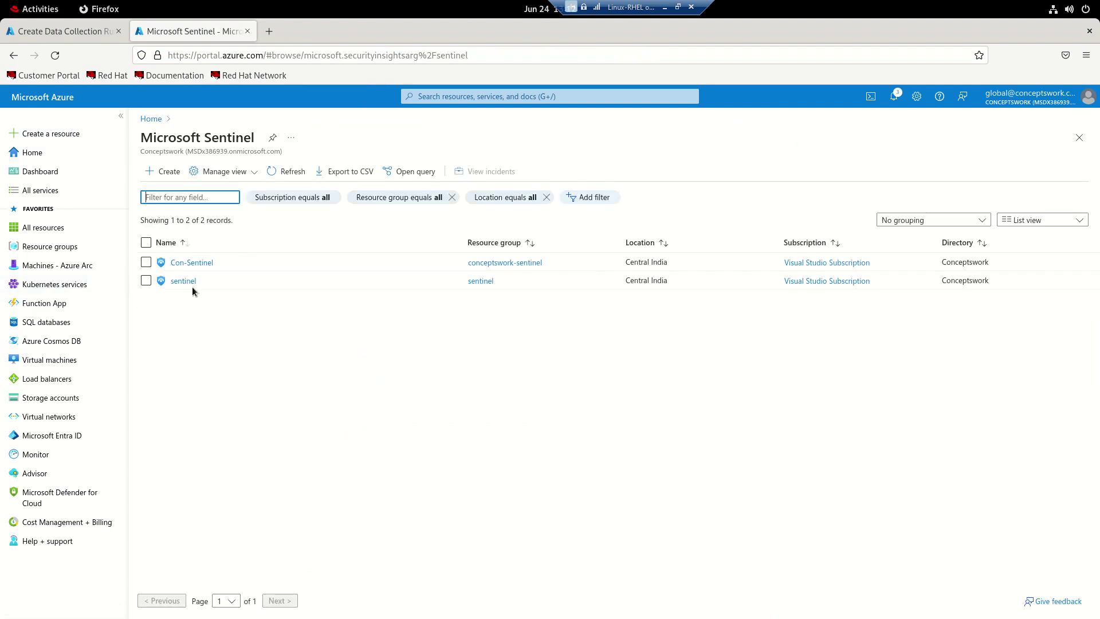
click(183, 262)
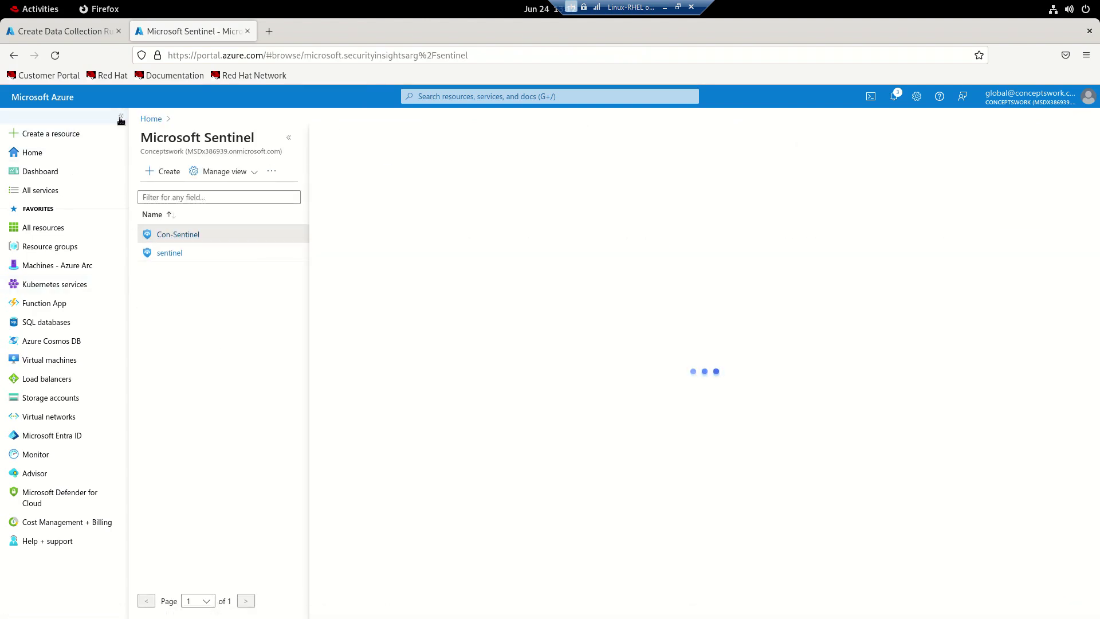
click(120, 115)
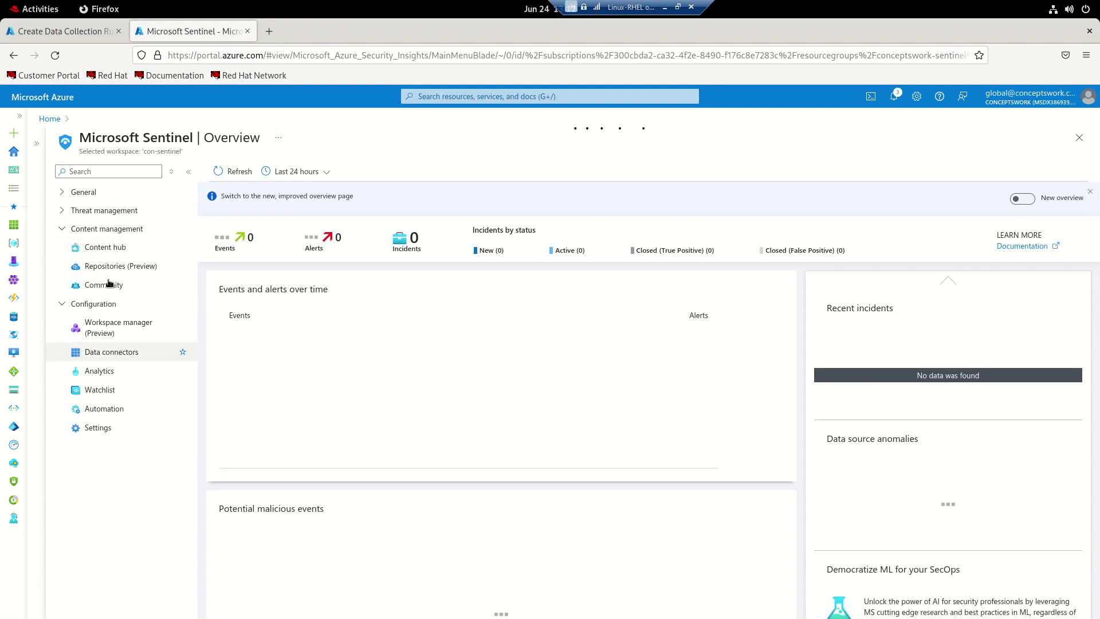
click(108, 248)
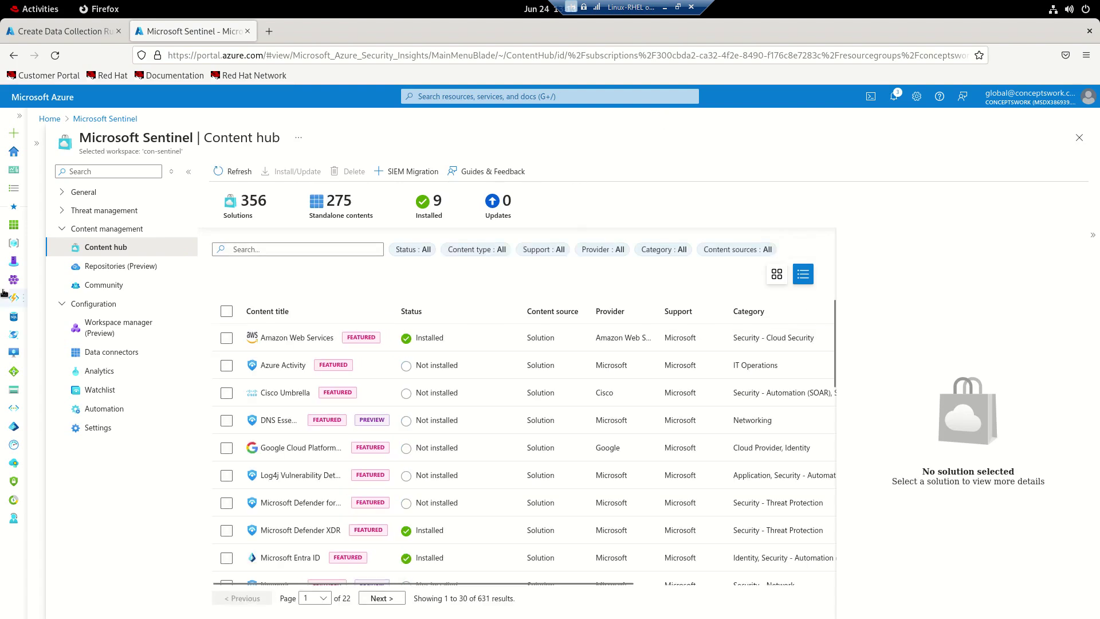
Return from the Syslog via AMA connector page to the Content hub's Syslog solution and from there to the portal home
mouse_move(4, 293)
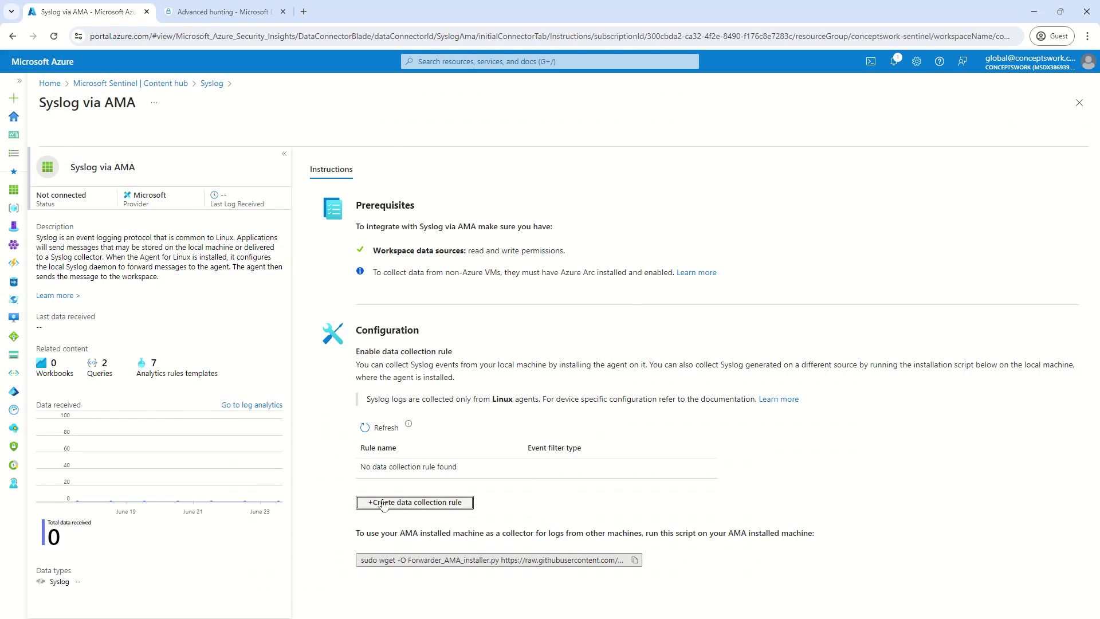
click(166, 83)
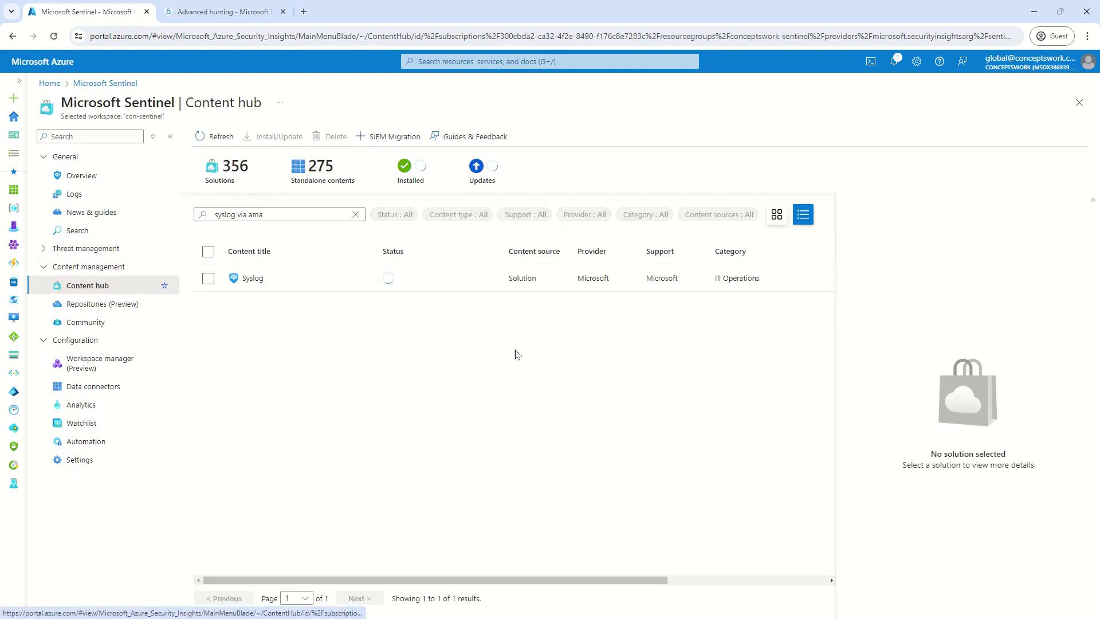
click(289, 284)
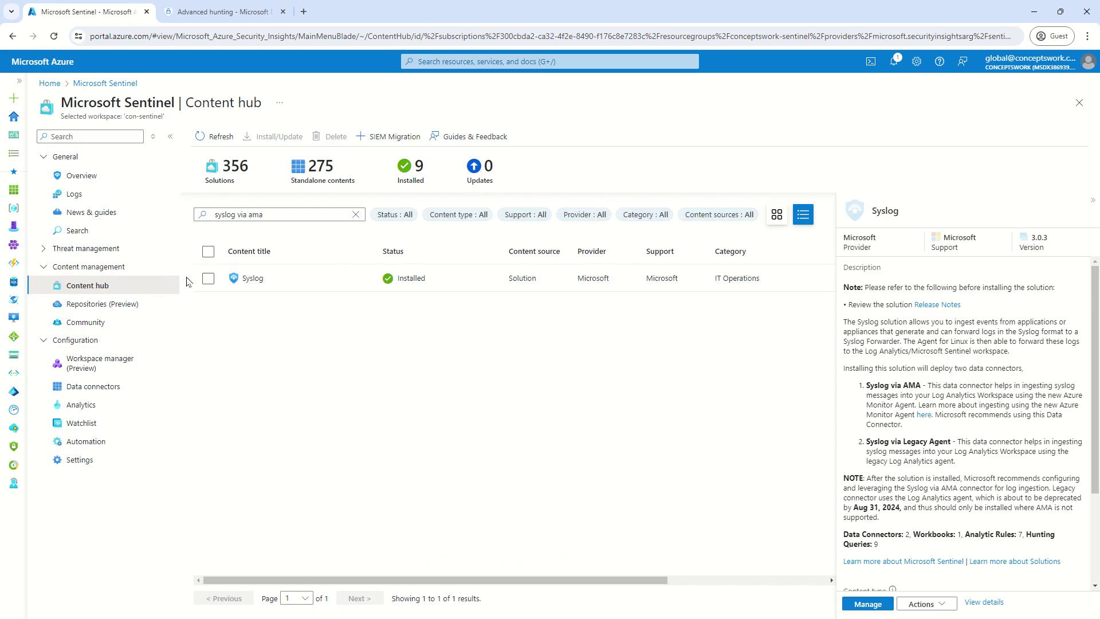
click(50, 85)
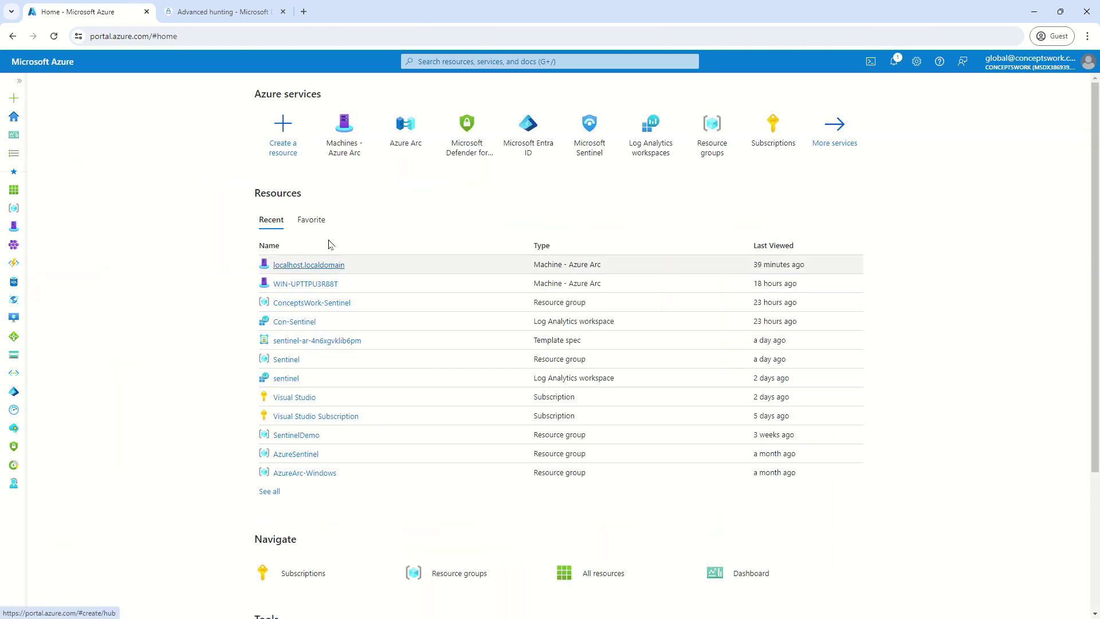
Search the portal for the data collection services and open the list of Data collection rules
click(419, 63)
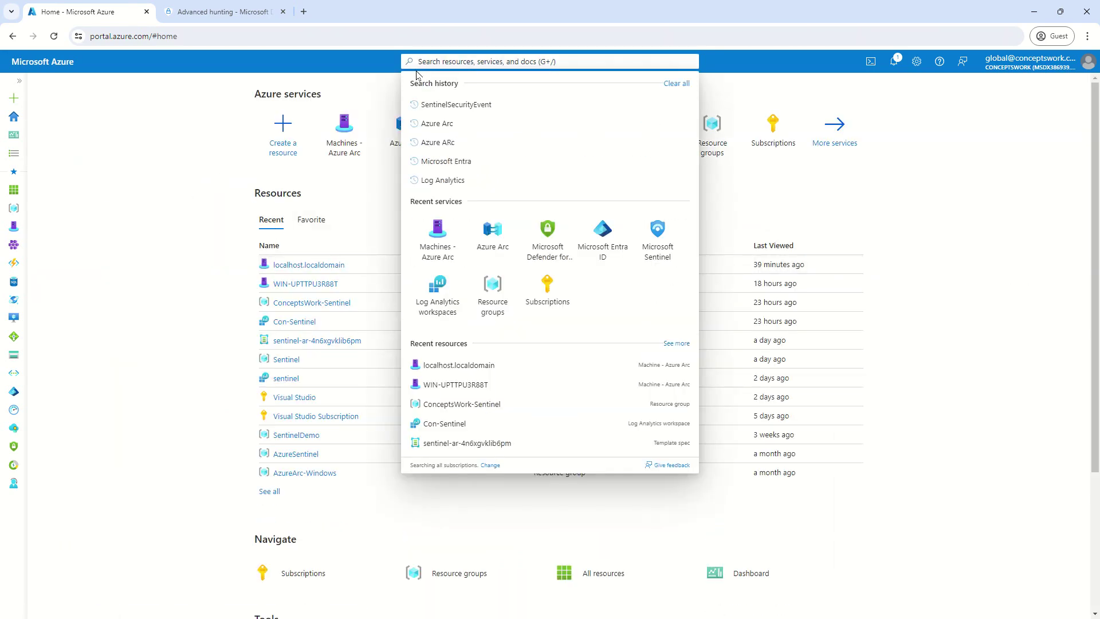
text(data colp)
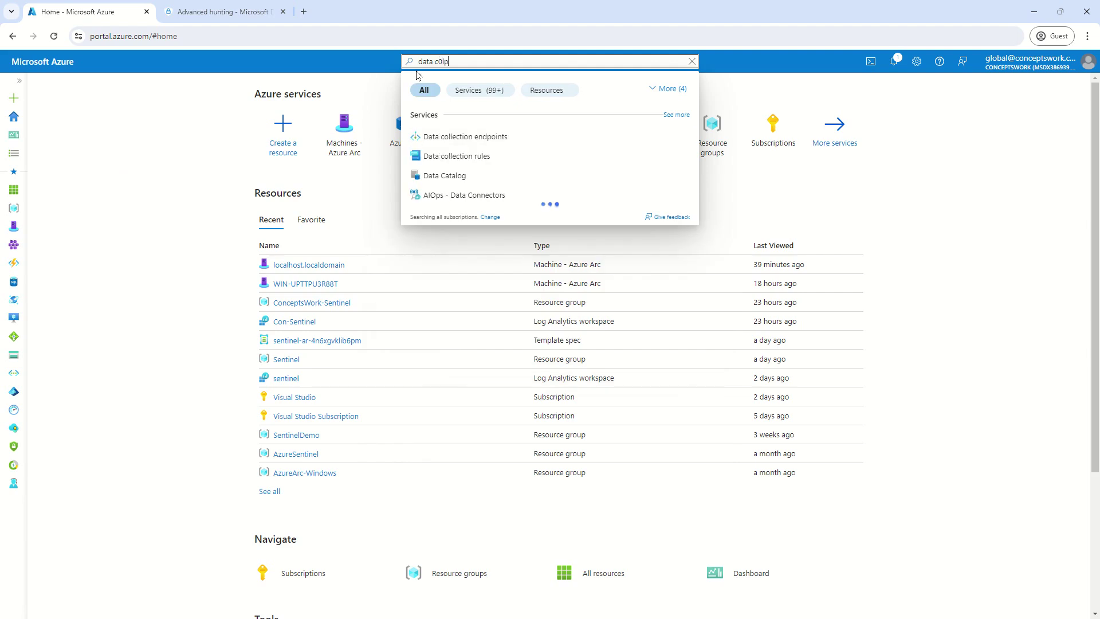
key(BackSpace)
key(BackSpace)
key(BackSpace)
text(ollectio)
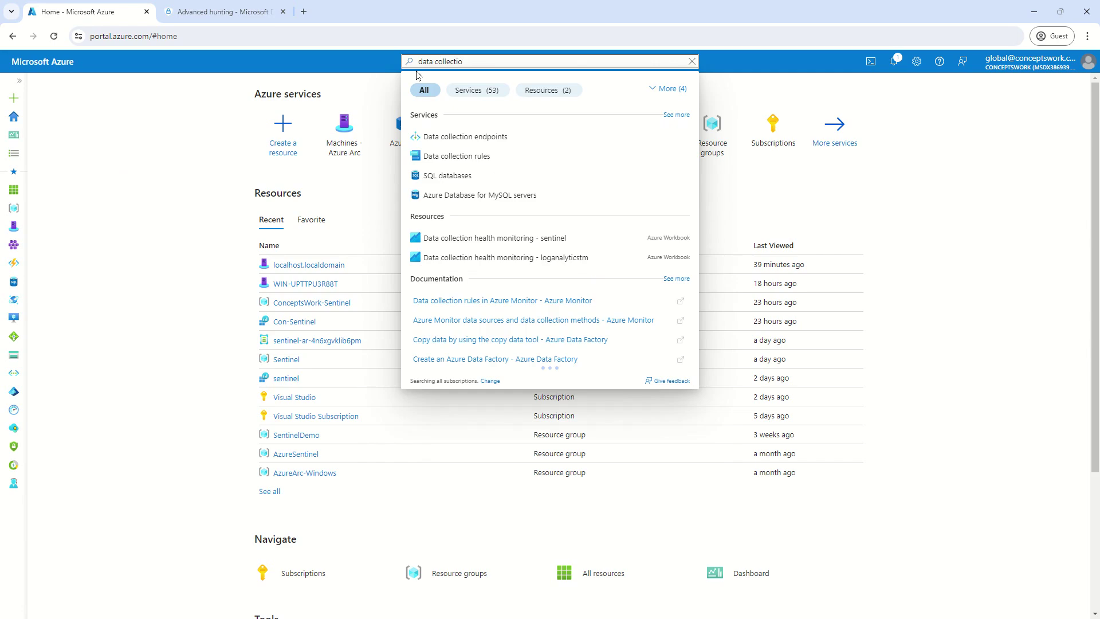
click(462, 157)
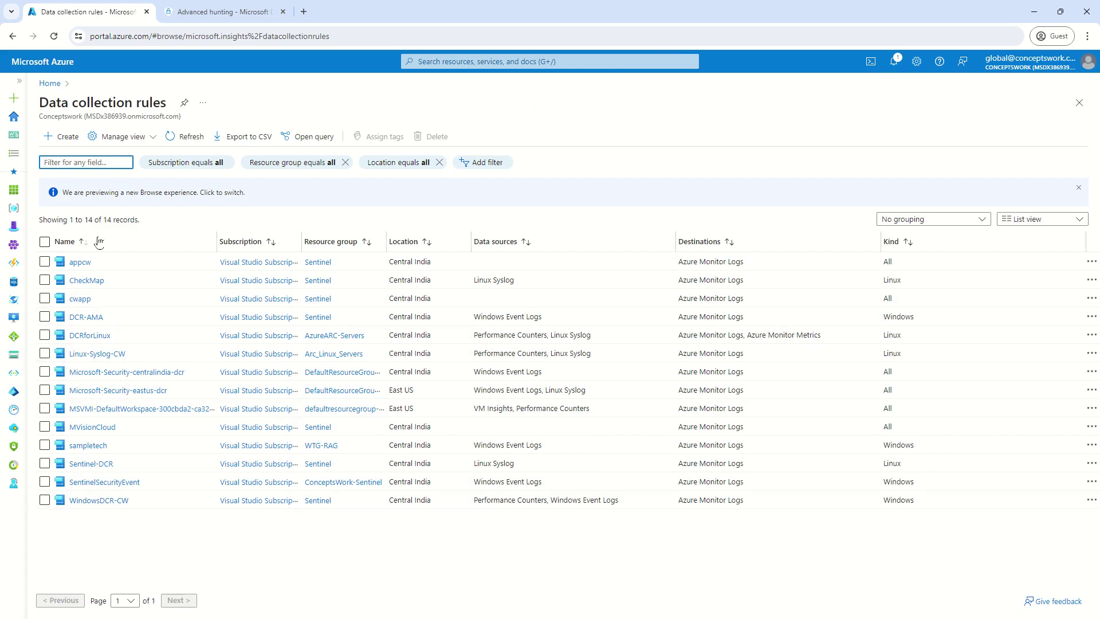
Start creating a data collection rule and name it Linux-Sentinel-Demo
click(53, 145)
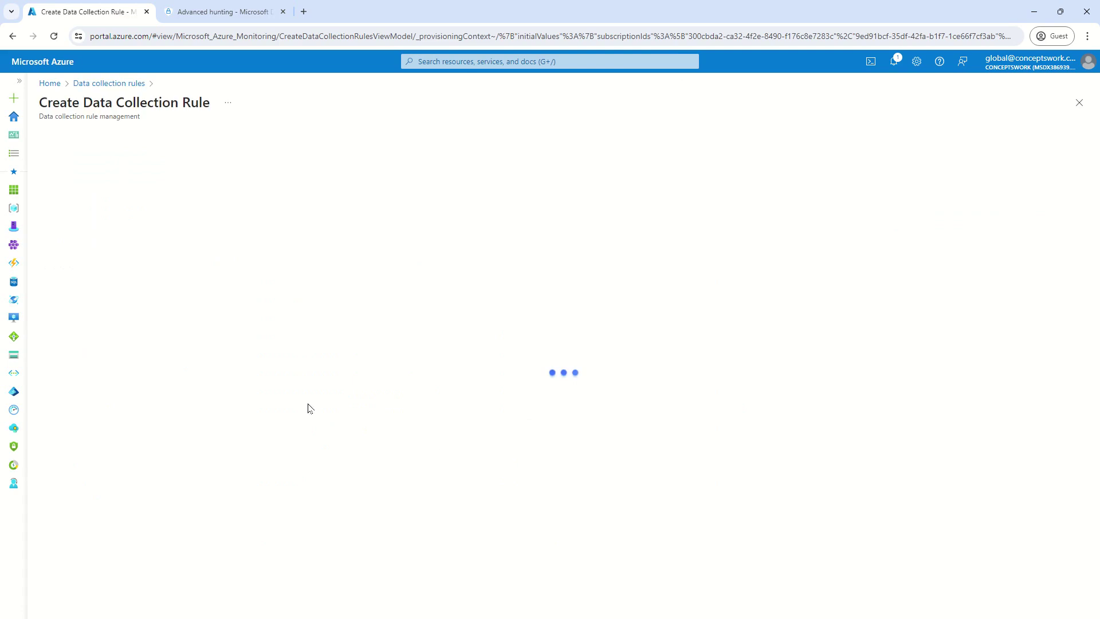
click(259, 215)
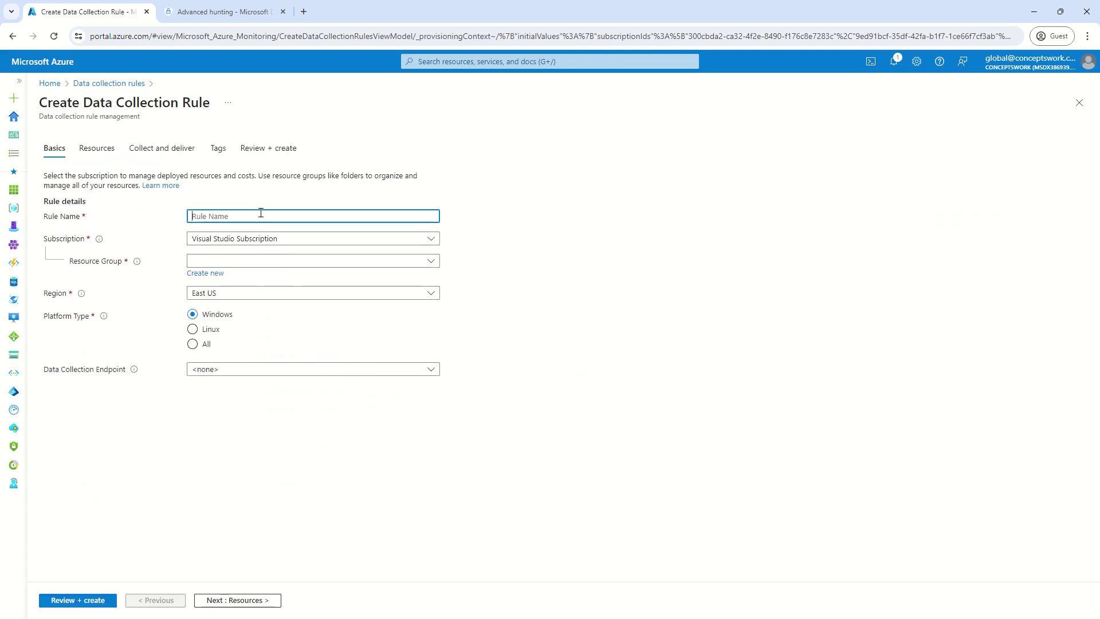
text(Linux-Sentinel-Demo)
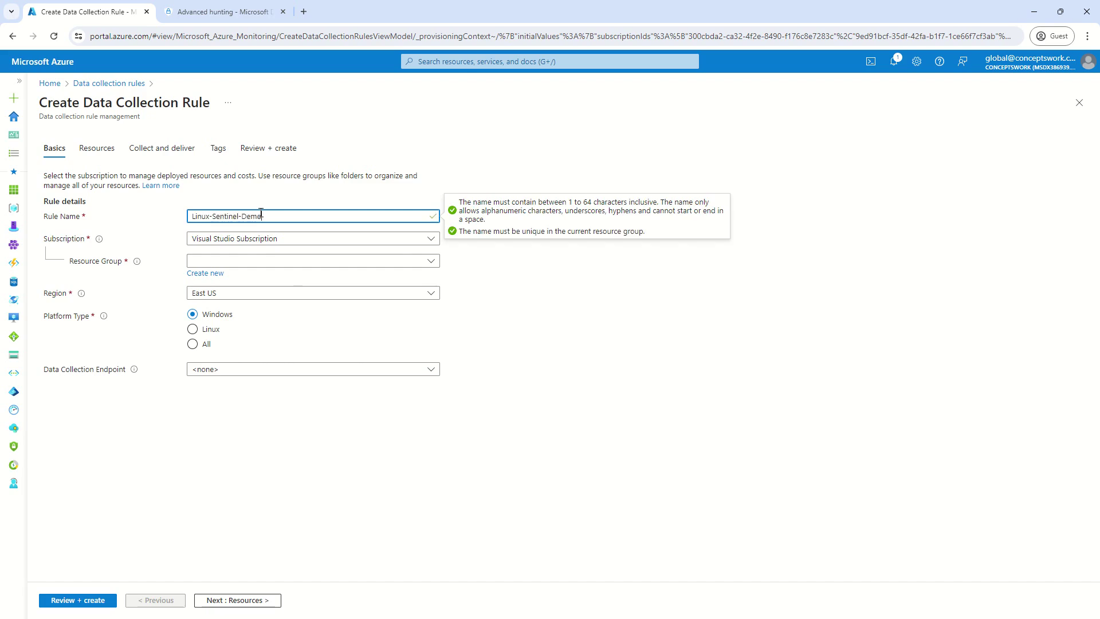
click(377, 540)
Set the new rule's resource group to ConceptsWork-Sentinel
click(263, 261)
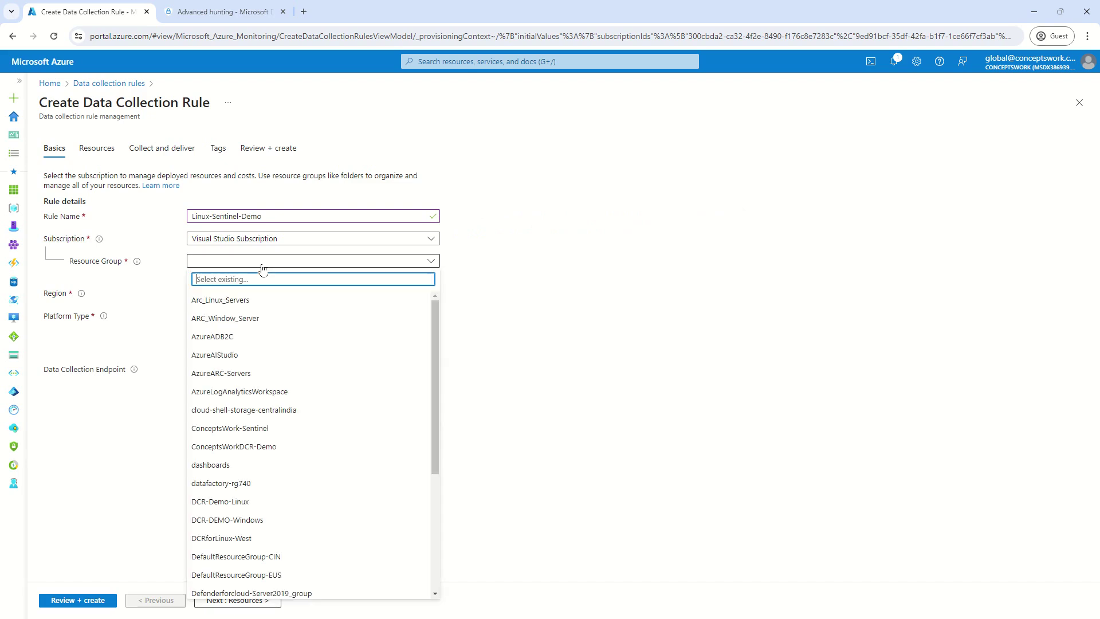
click(295, 299)
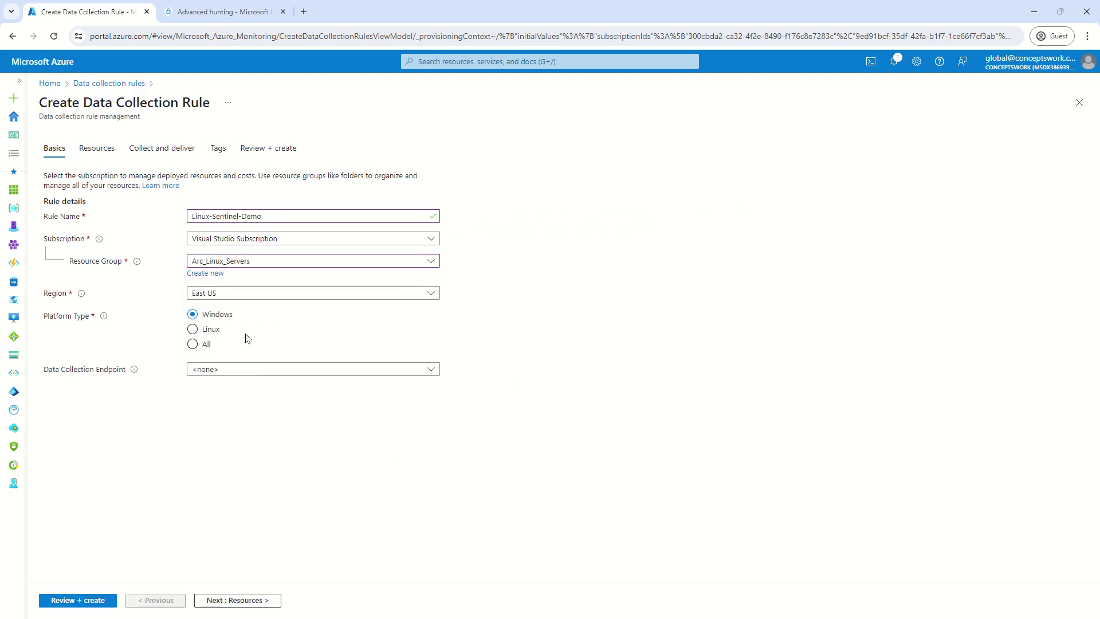
click(250, 263)
text(Sen)
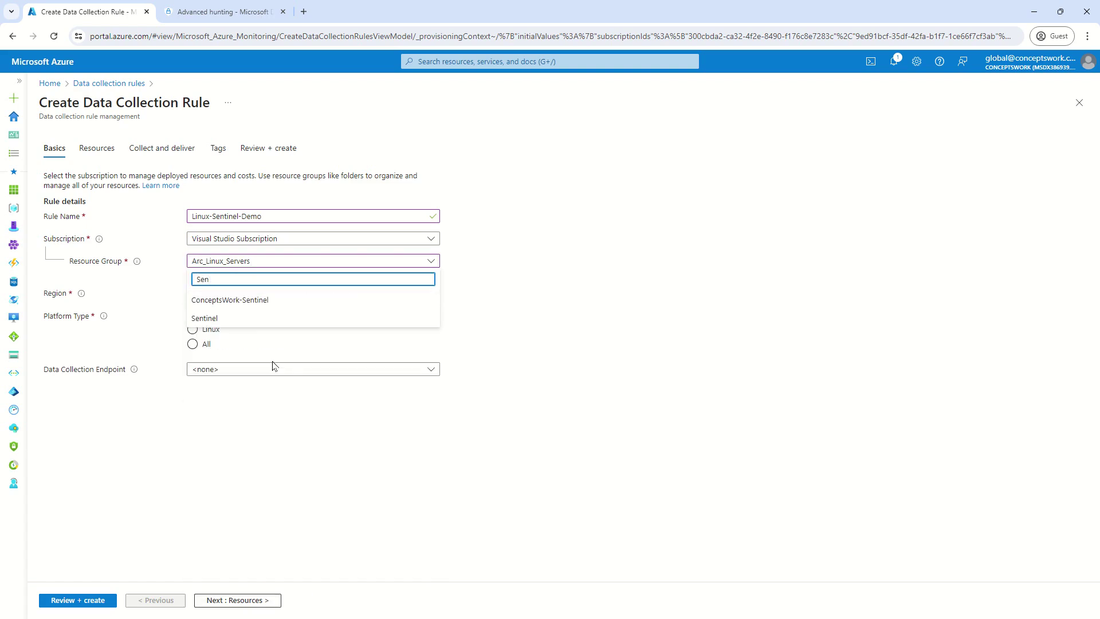
click(275, 299)
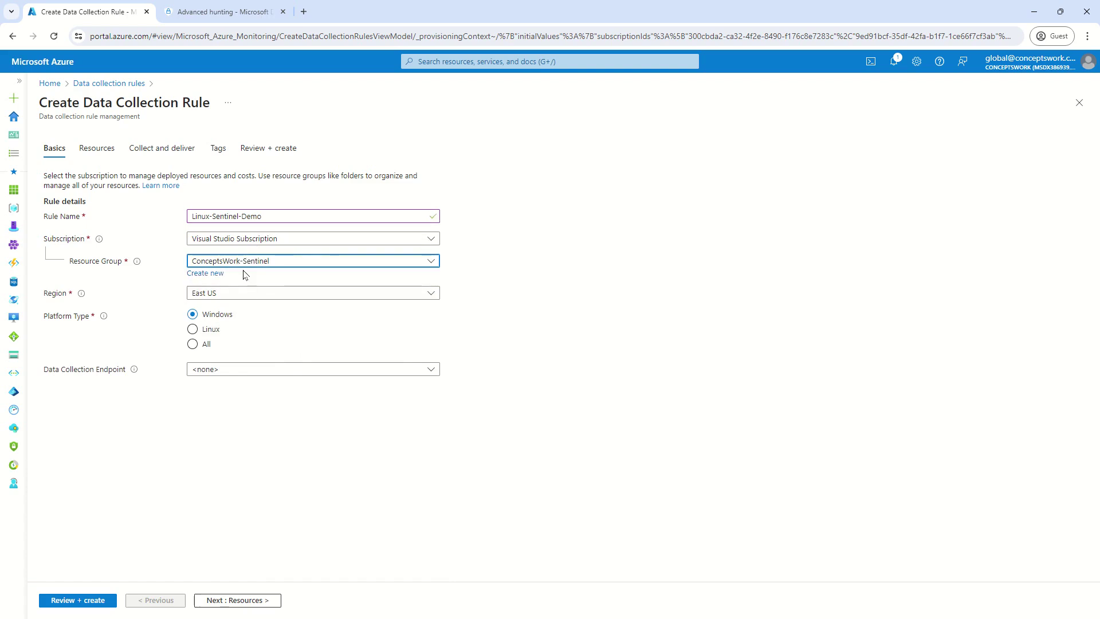
Set the rule's region to Central India and its platform type to Linux, and proceed to the Resources stage
click(277, 294)
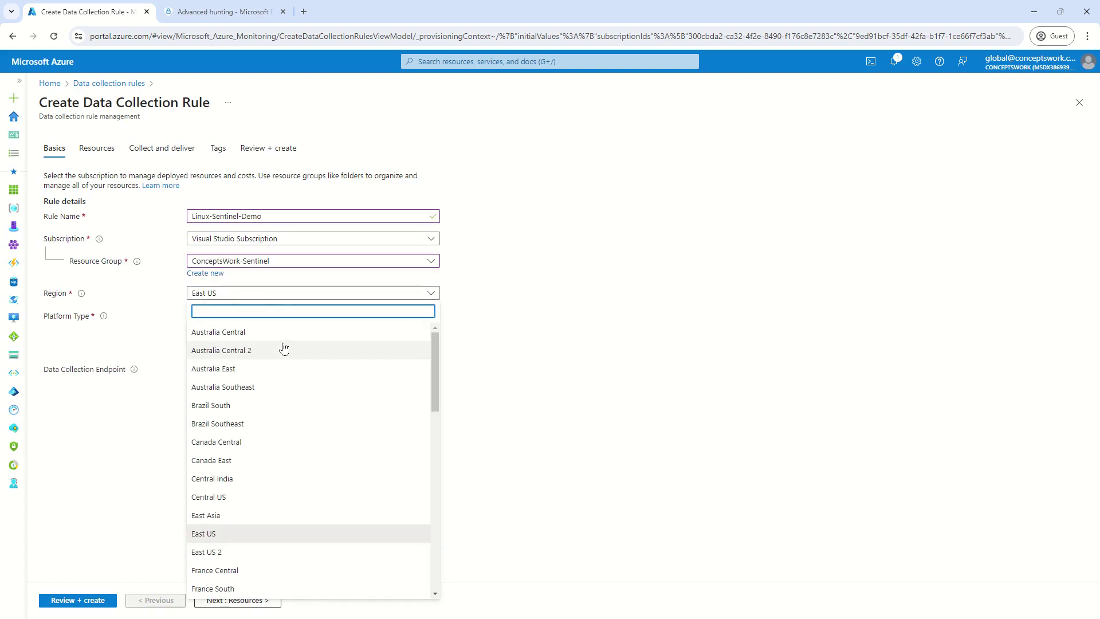
text(Centra)
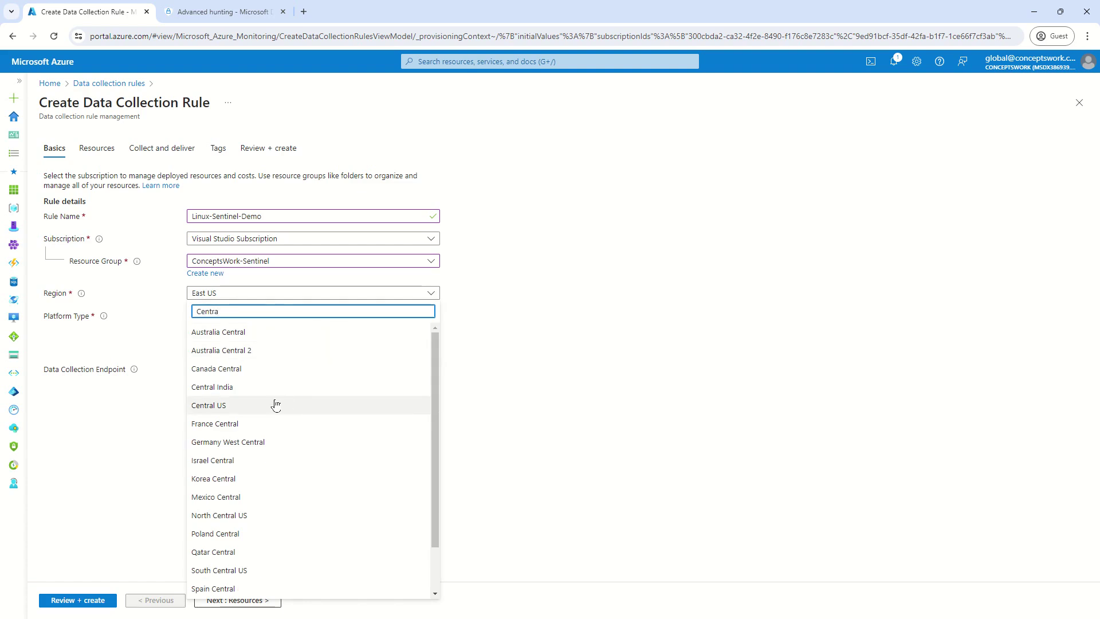
click(246, 390)
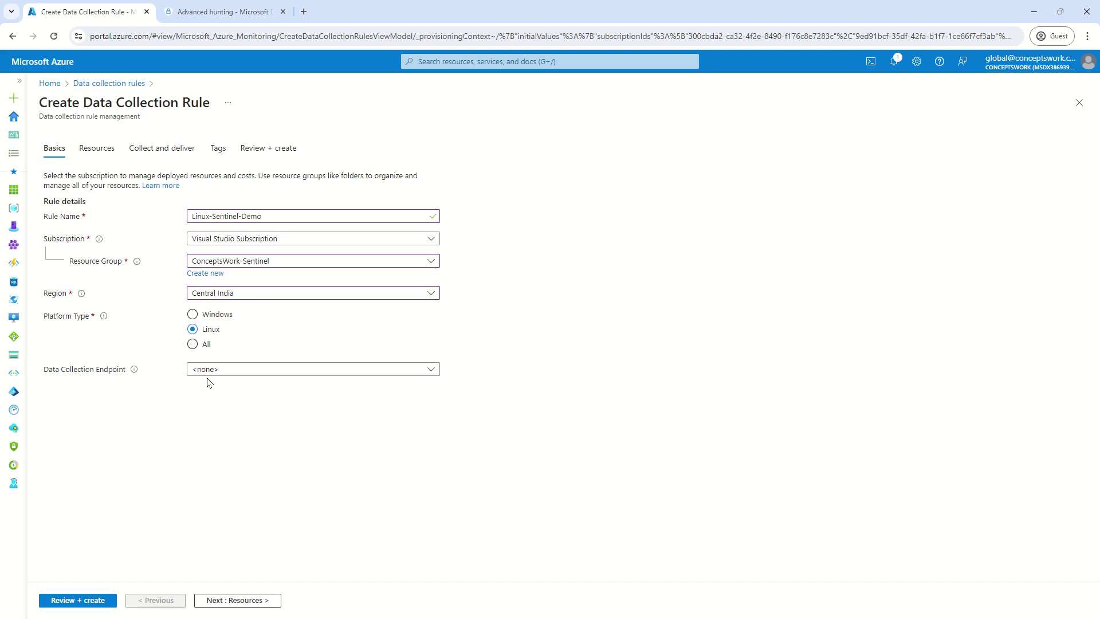
mouse_move(130, 373)
click(228, 600)
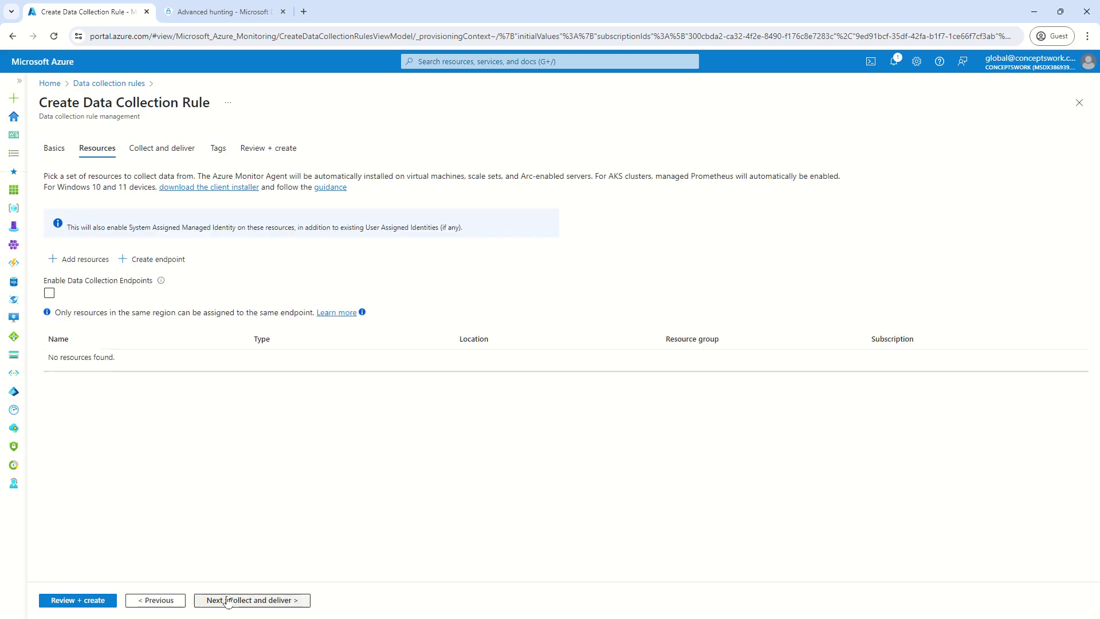
Choose the localhost.localdomain machine in the Arc_Linux_Servers group of Visual Studio Subscription as the resource to add
click(80, 261)
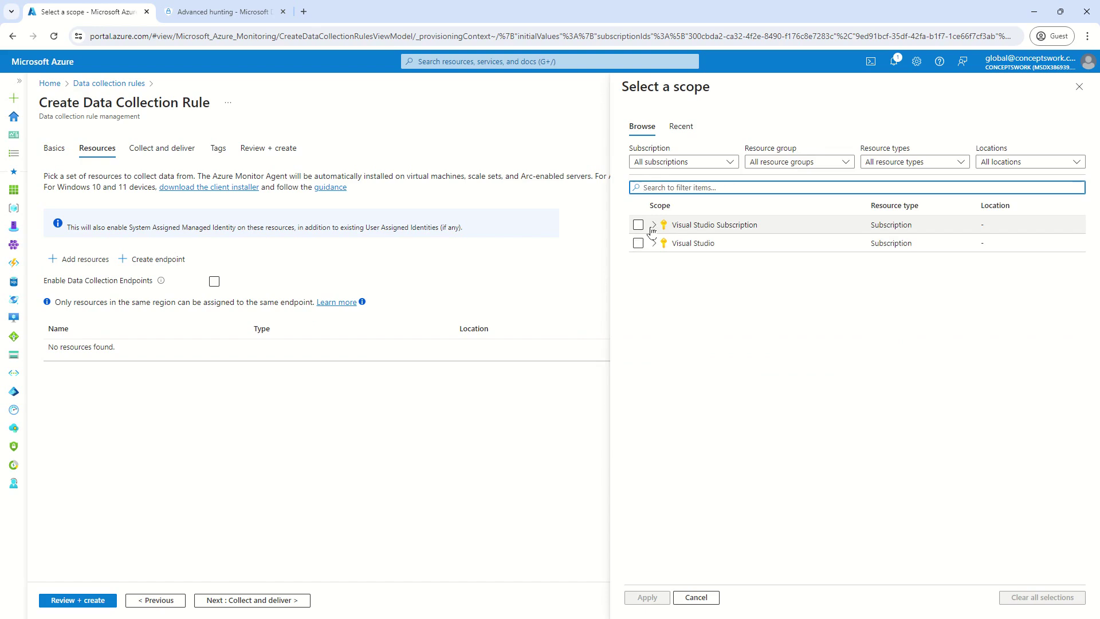
click(653, 225)
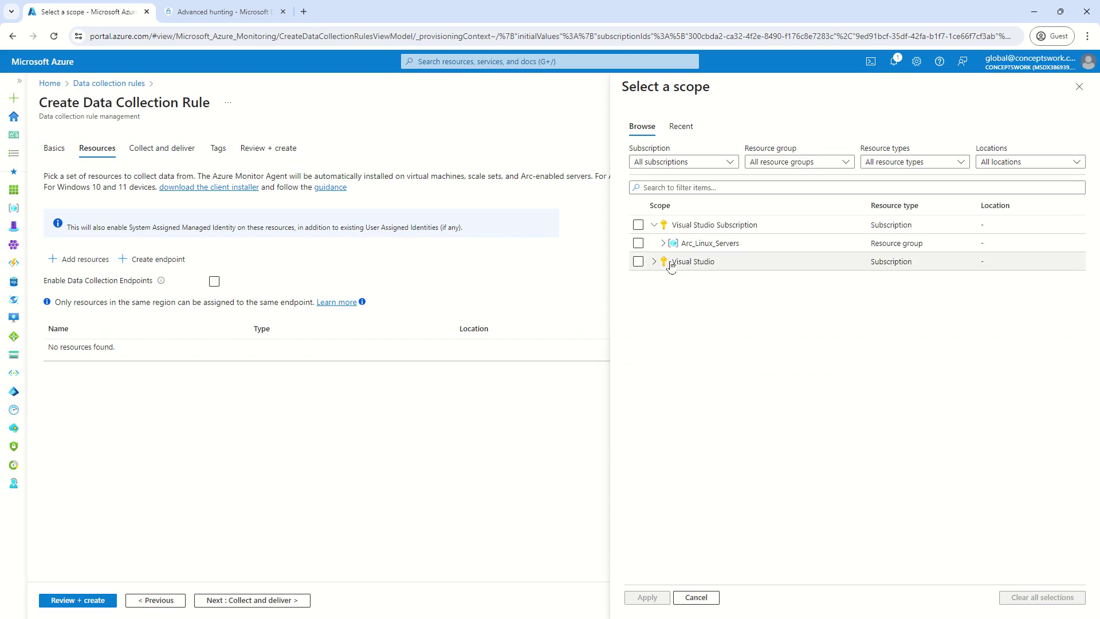
click(663, 243)
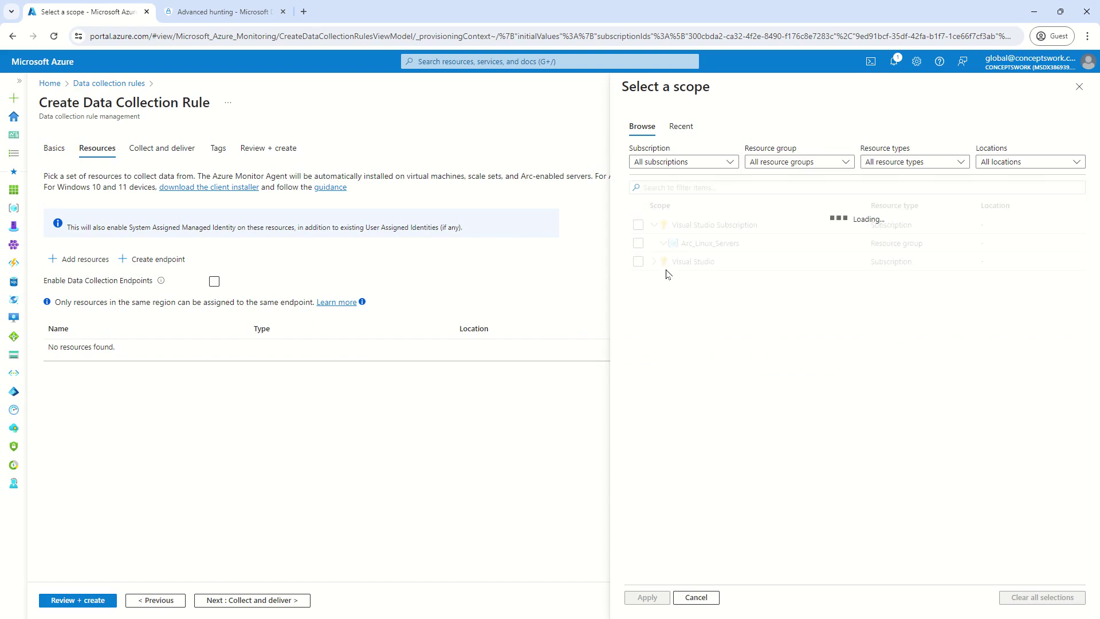
click(639, 263)
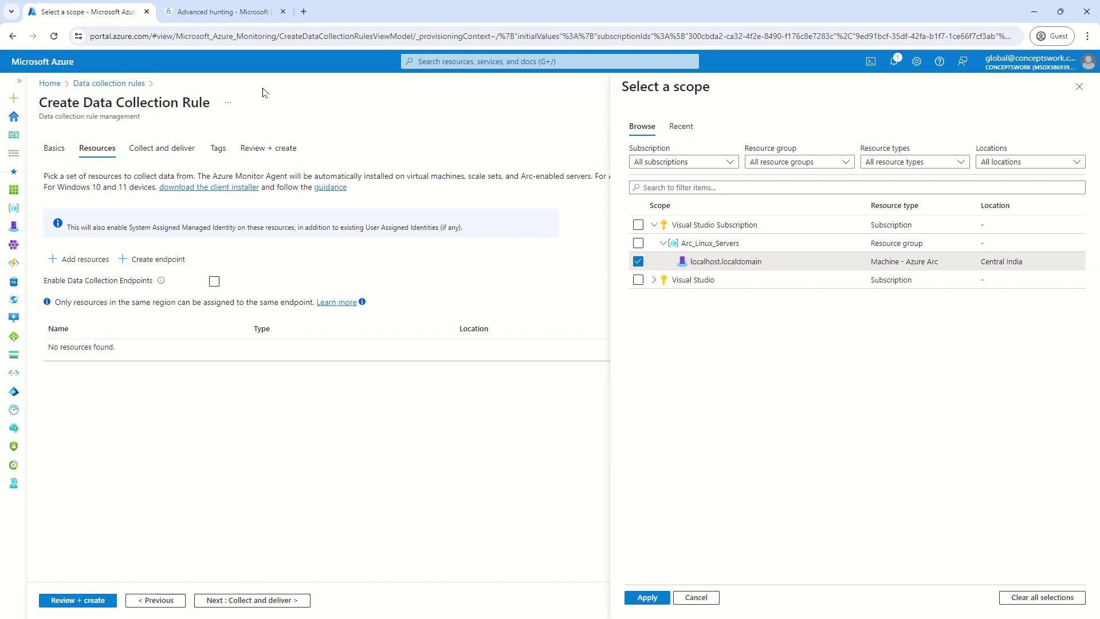
Open portal.azure.com in a new browser tab and examine the installed extensions of the Azure Arc machine localhost.localdomain
click(303, 12)
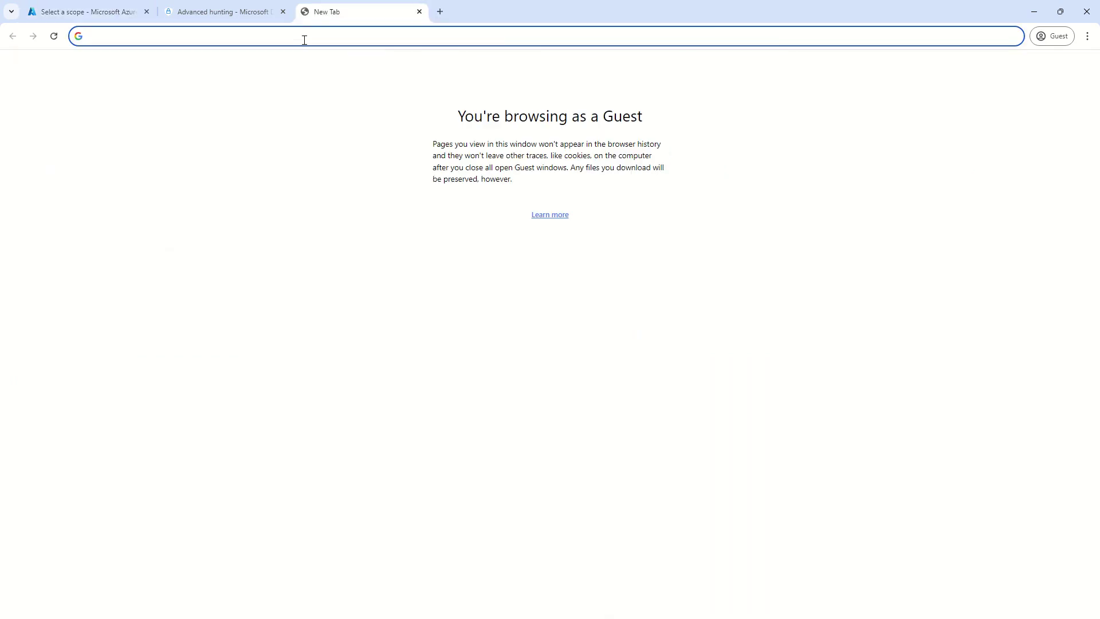
text(portal.azure.com)
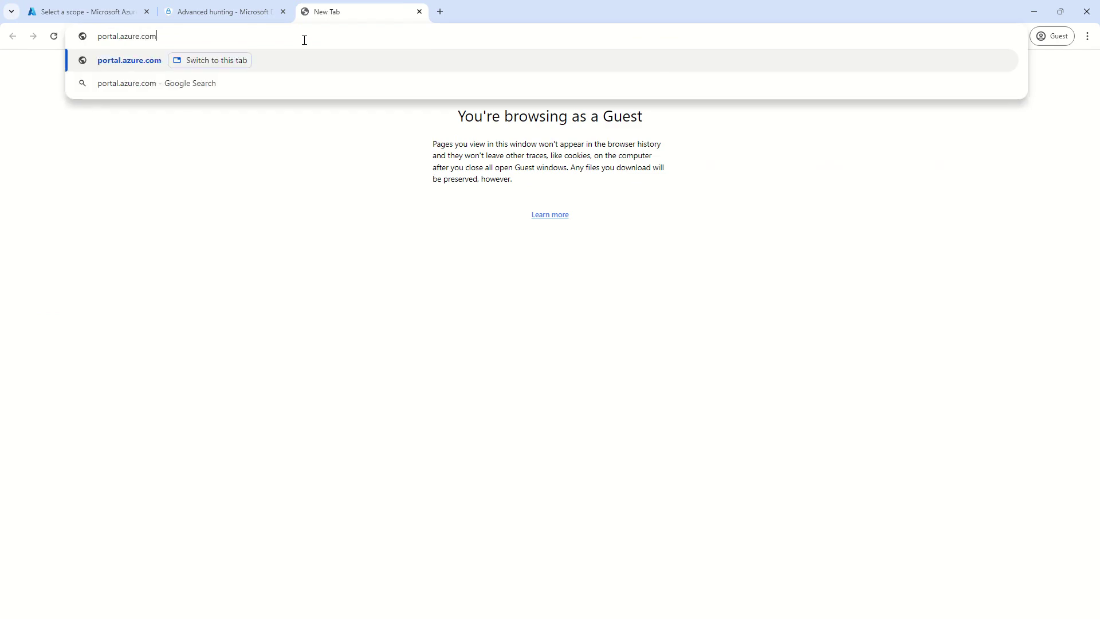
key(Return)
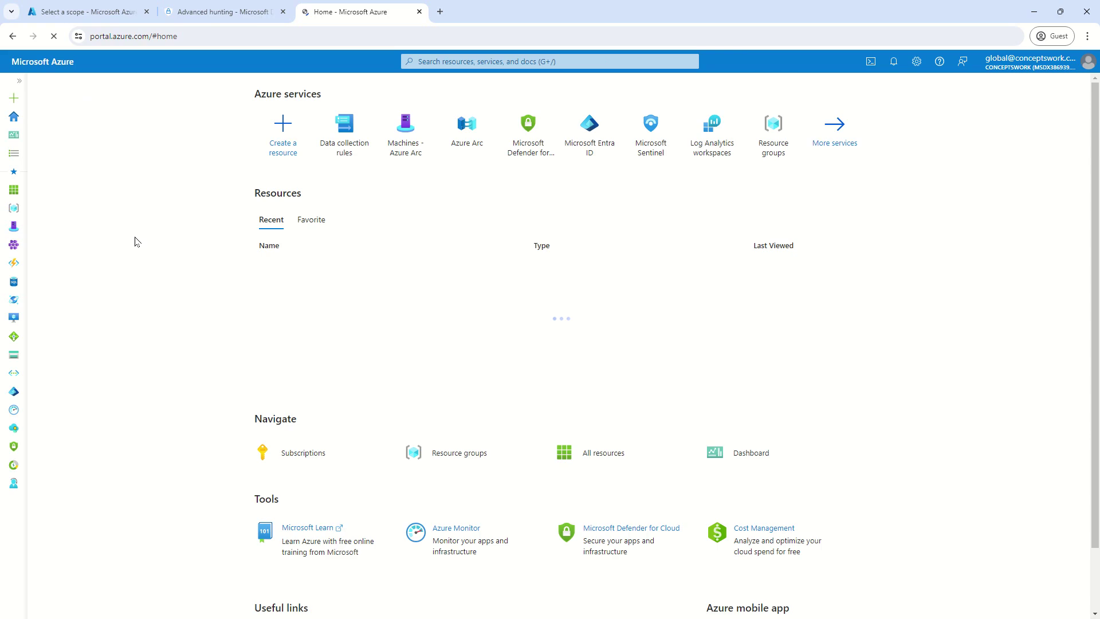
click(405, 129)
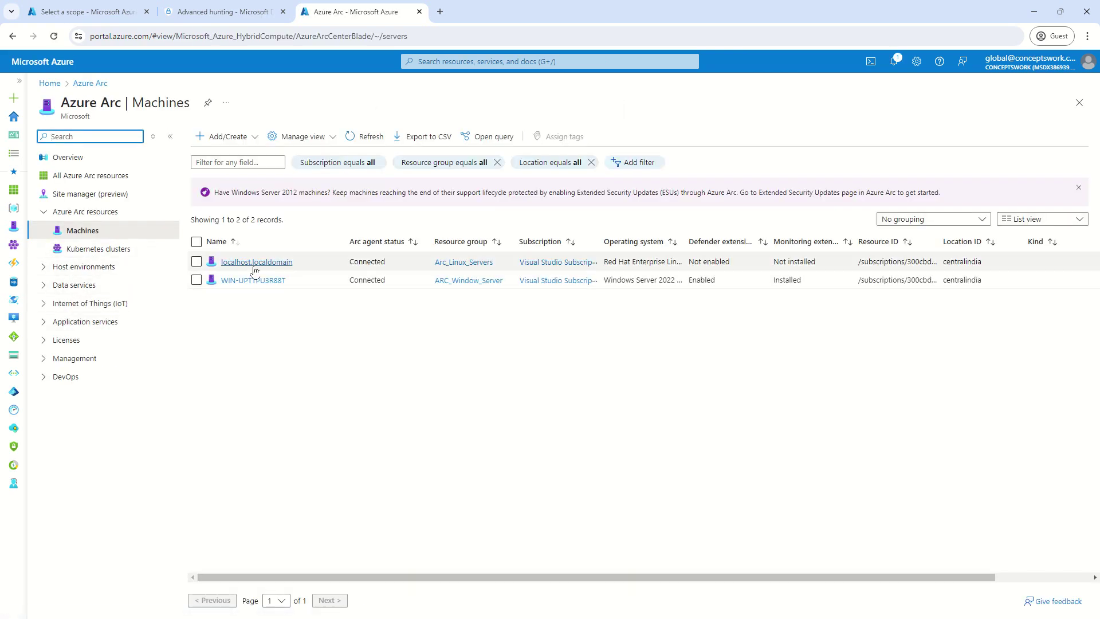
click(256, 263)
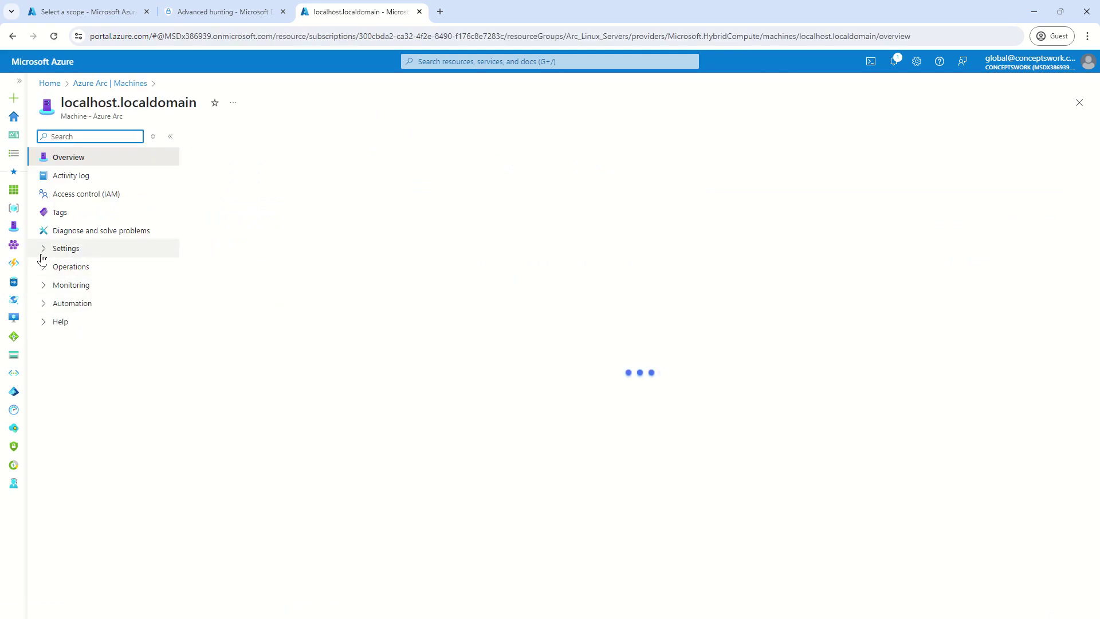
click(47, 268)
click(51, 248)
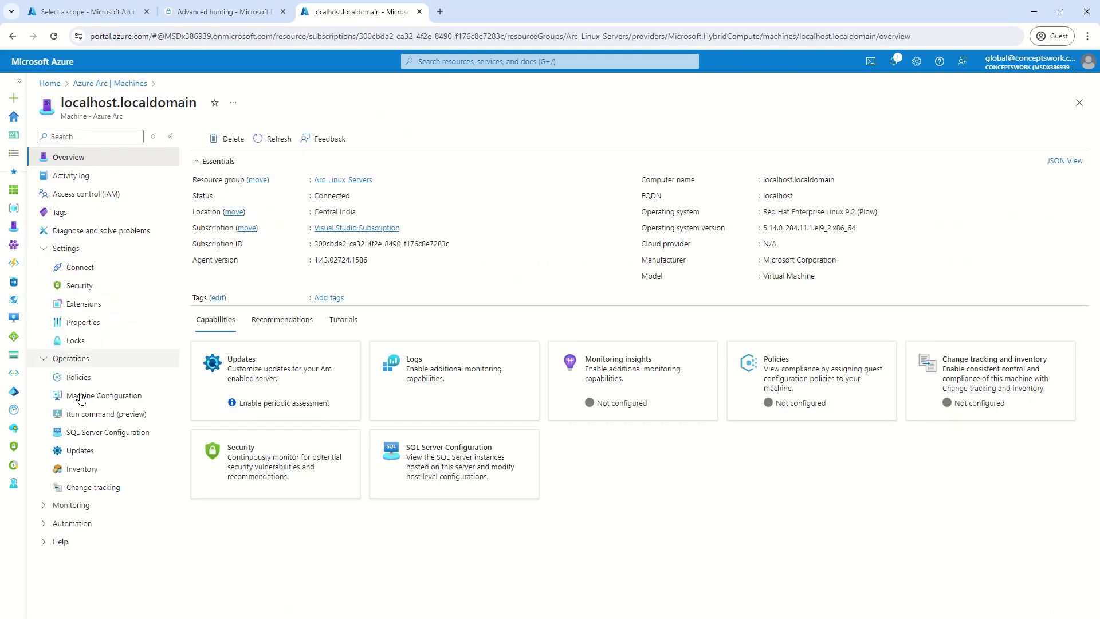
click(84, 305)
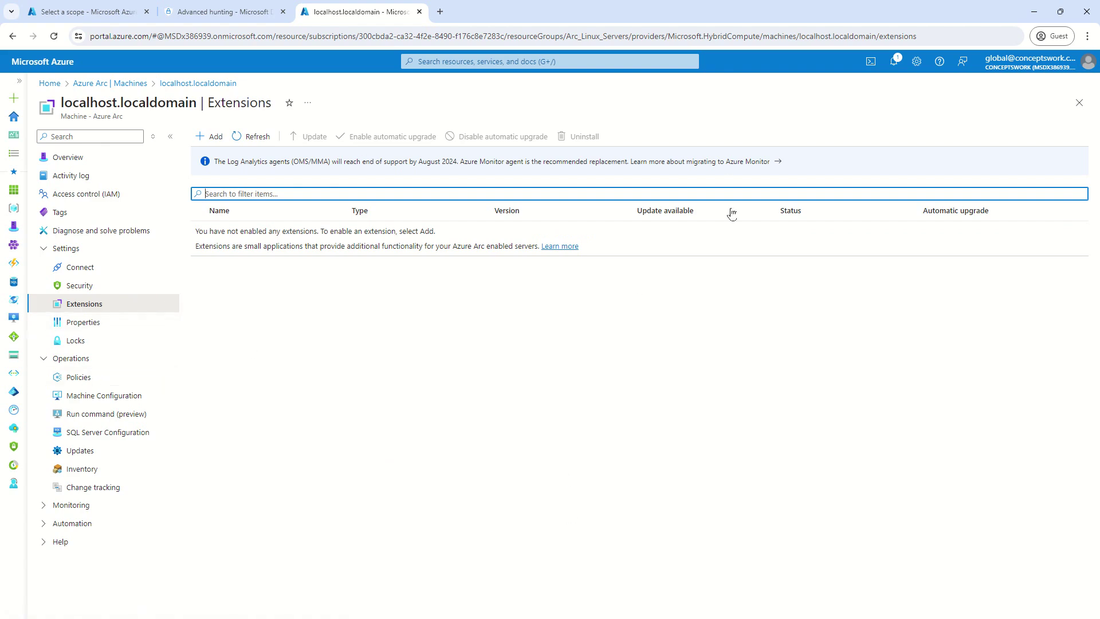
Back in the rule wizard, apply the machine selection to the rule and proceed to the Collect and deliver stage
click(80, 11)
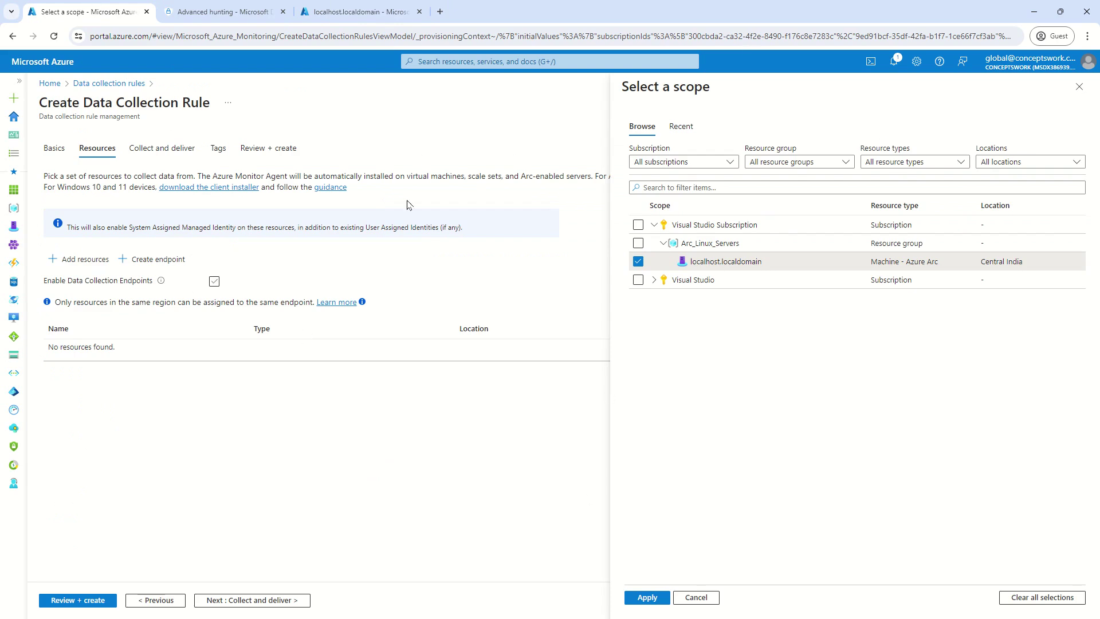
click(360, 11)
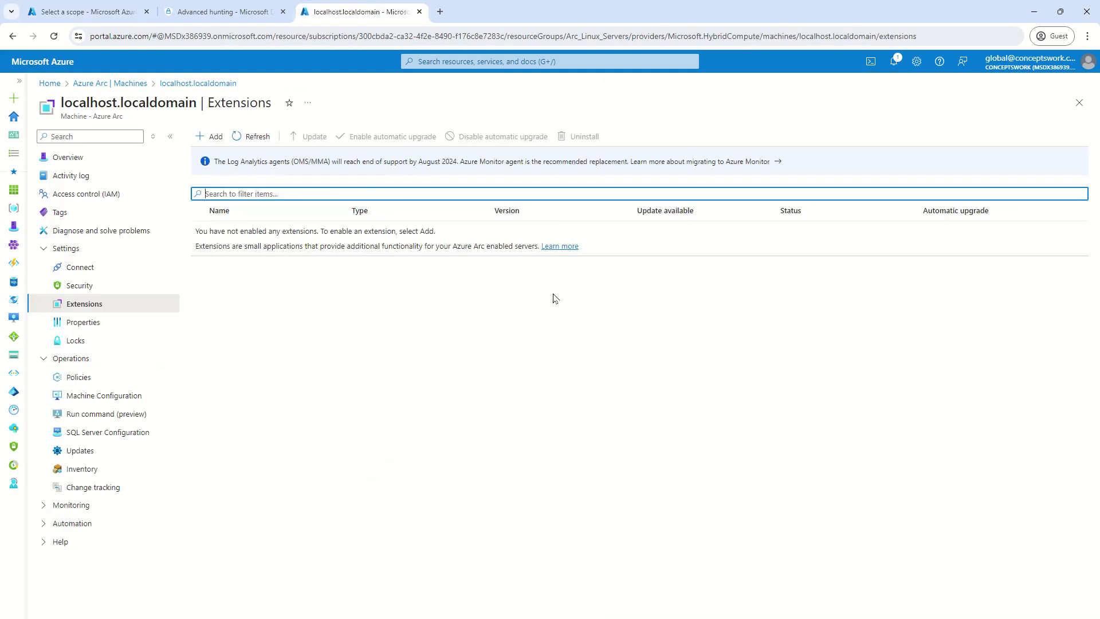
click(63, 14)
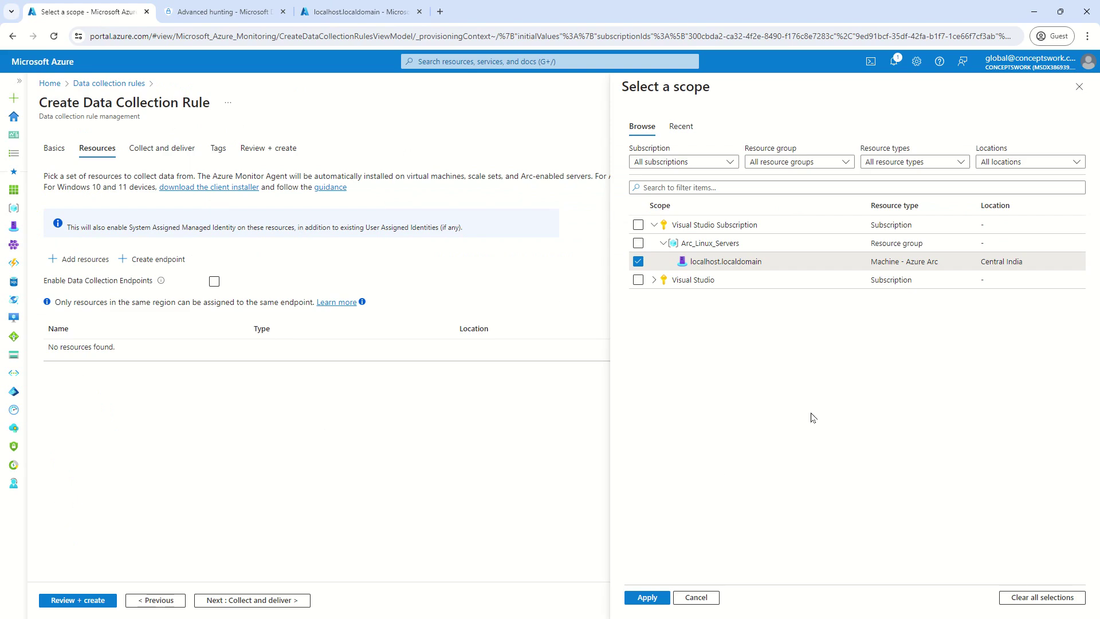
click(647, 597)
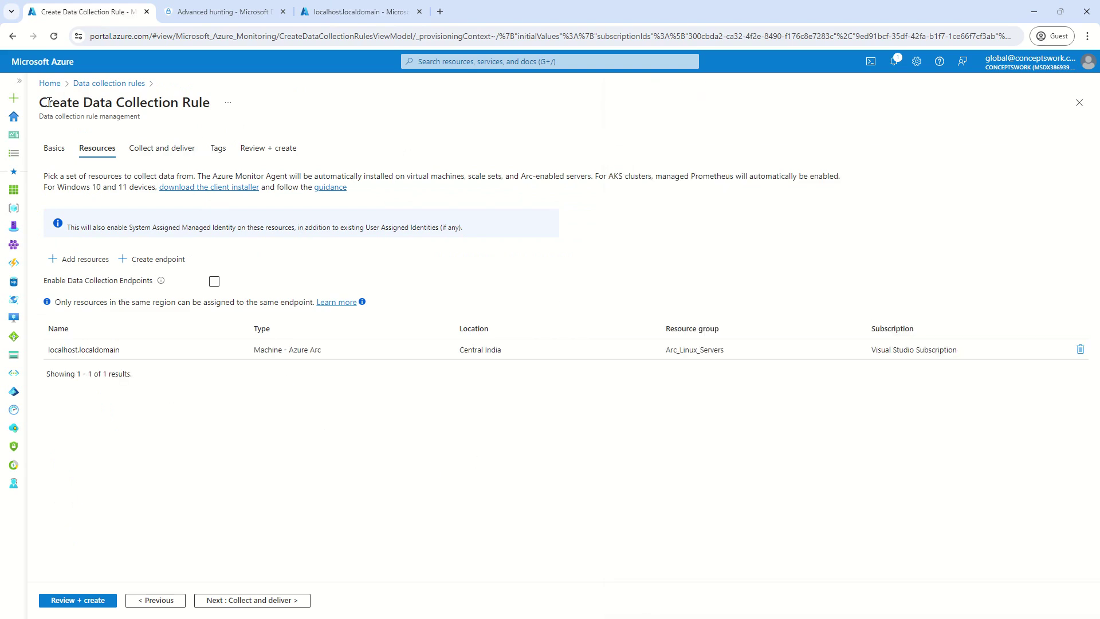
drag(49, 103, 213, 115)
click(325, 502)
click(275, 600)
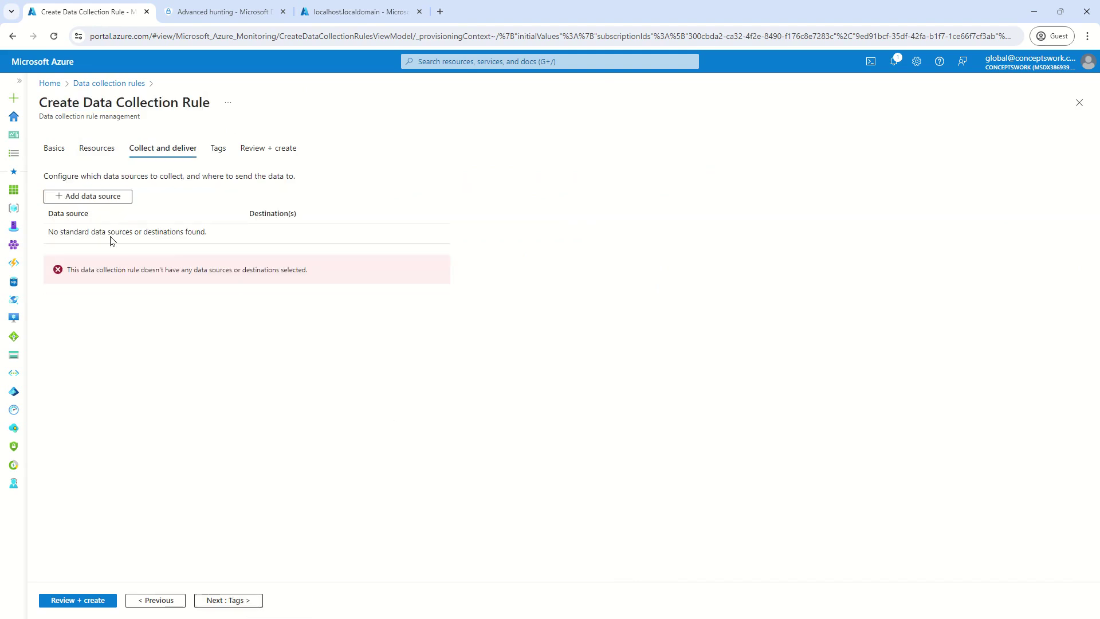
Start adding a Linux Syslog data source to the rule and select all log facilities for collection
click(87, 198)
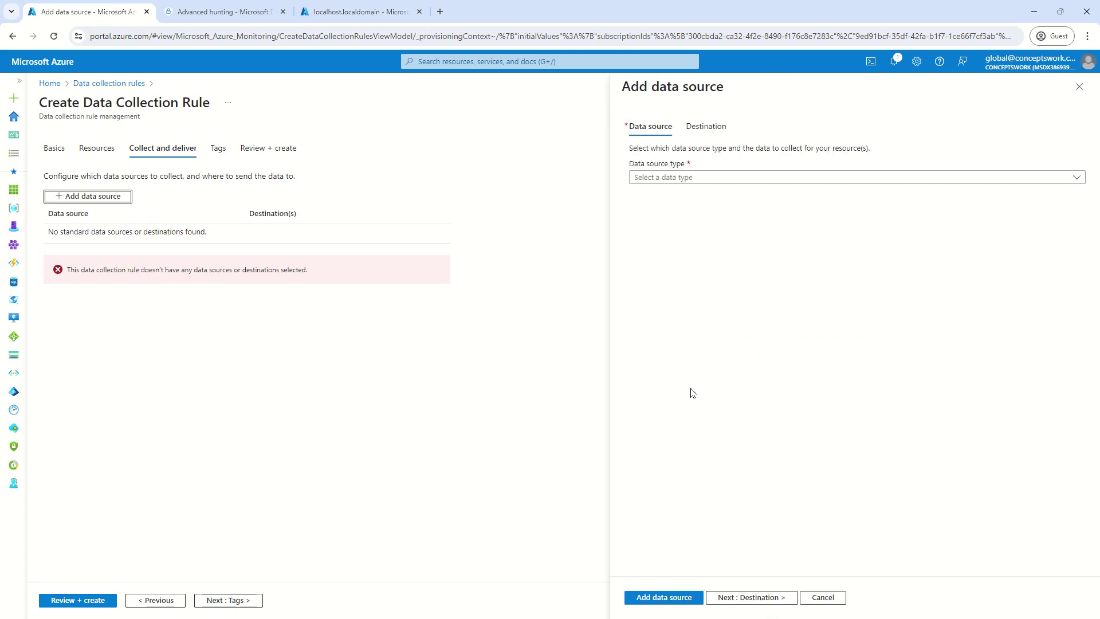
click(678, 176)
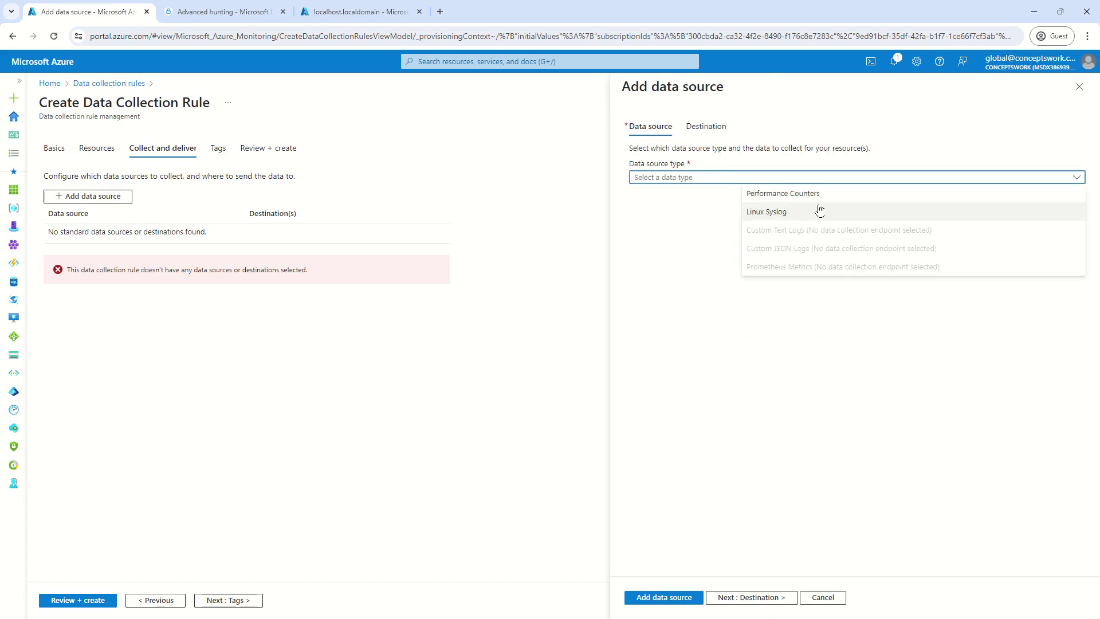
click(794, 213)
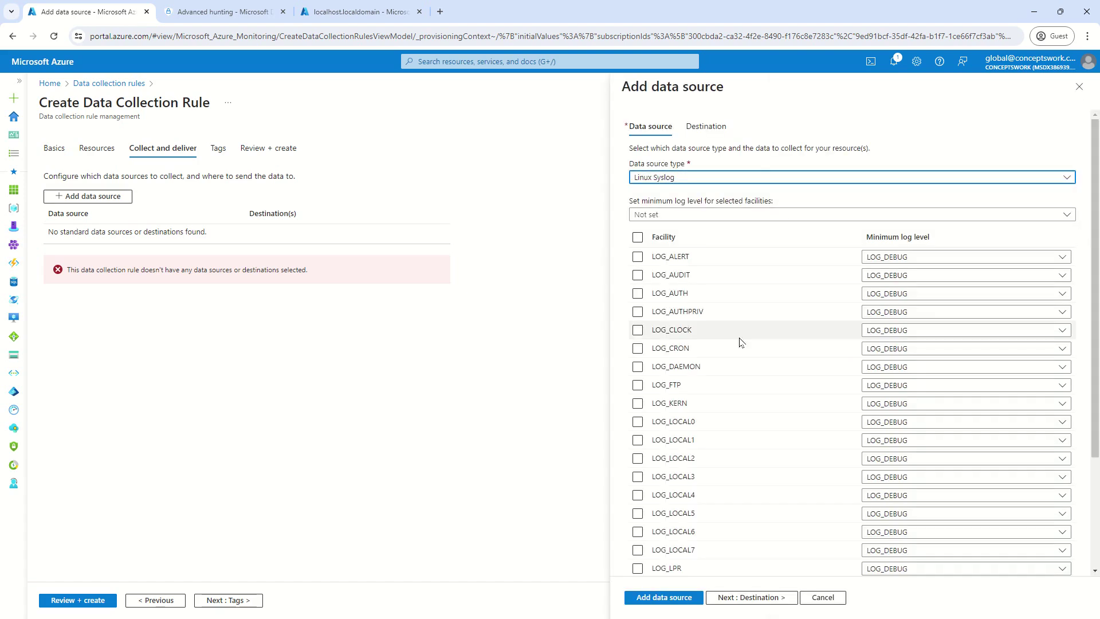
click(640, 238)
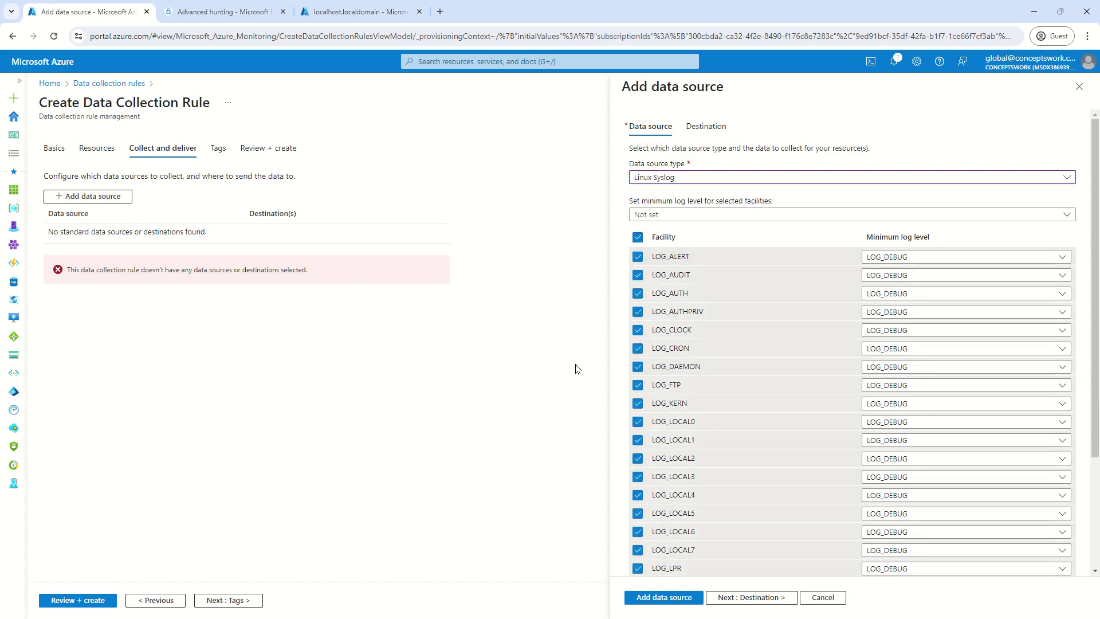
scroll(841, 364, down, 3)
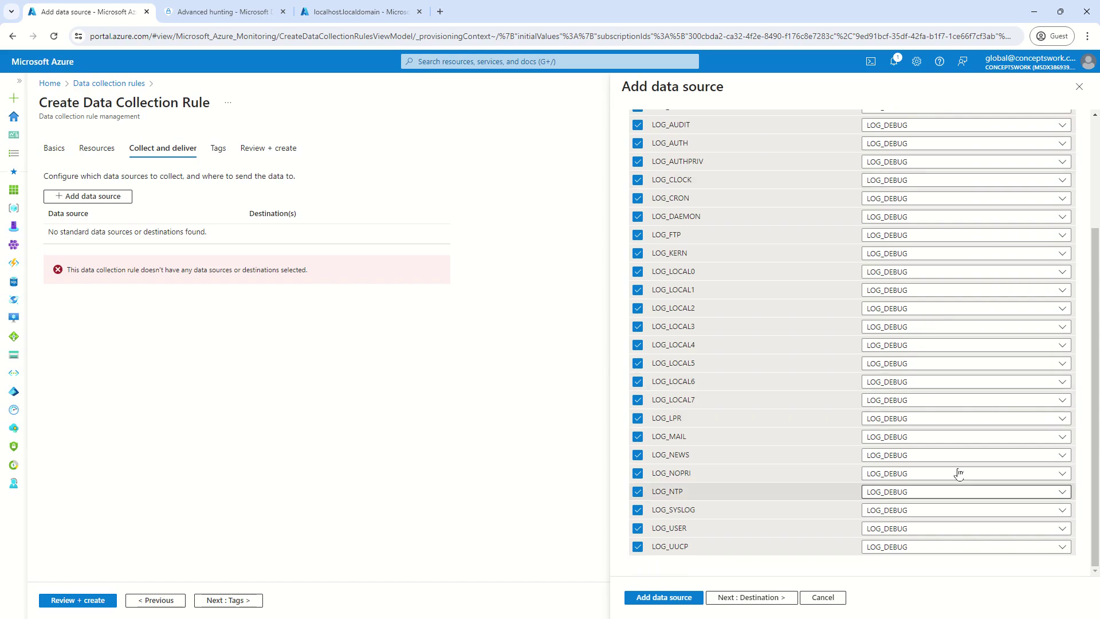
scroll(848, 422, up, 3)
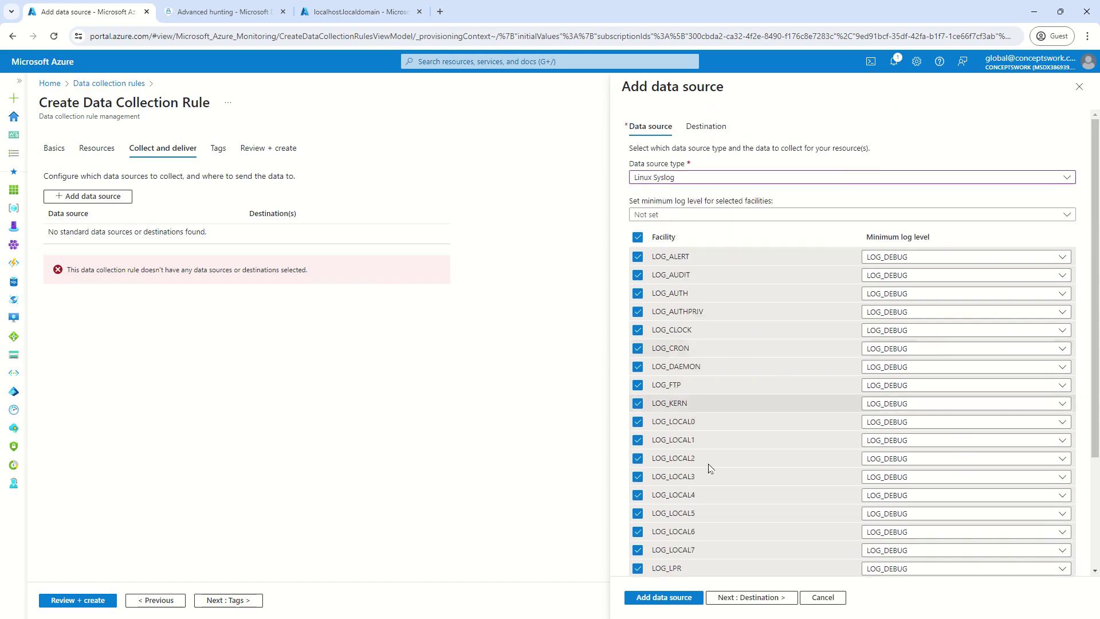
Set the data source's destination to Azure Monitor Logs in Visual Studio Subscription with the Con-Sentinel workspace, and add the data source
click(706, 128)
click(680, 181)
click(651, 217)
click(653, 236)
click(964, 217)
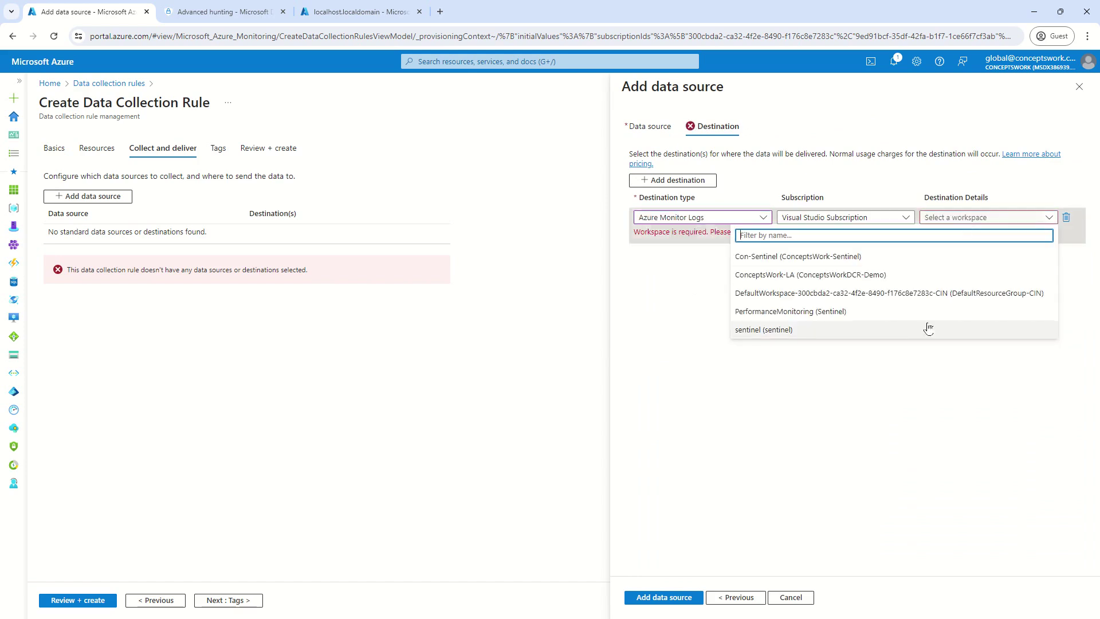
click(794, 256)
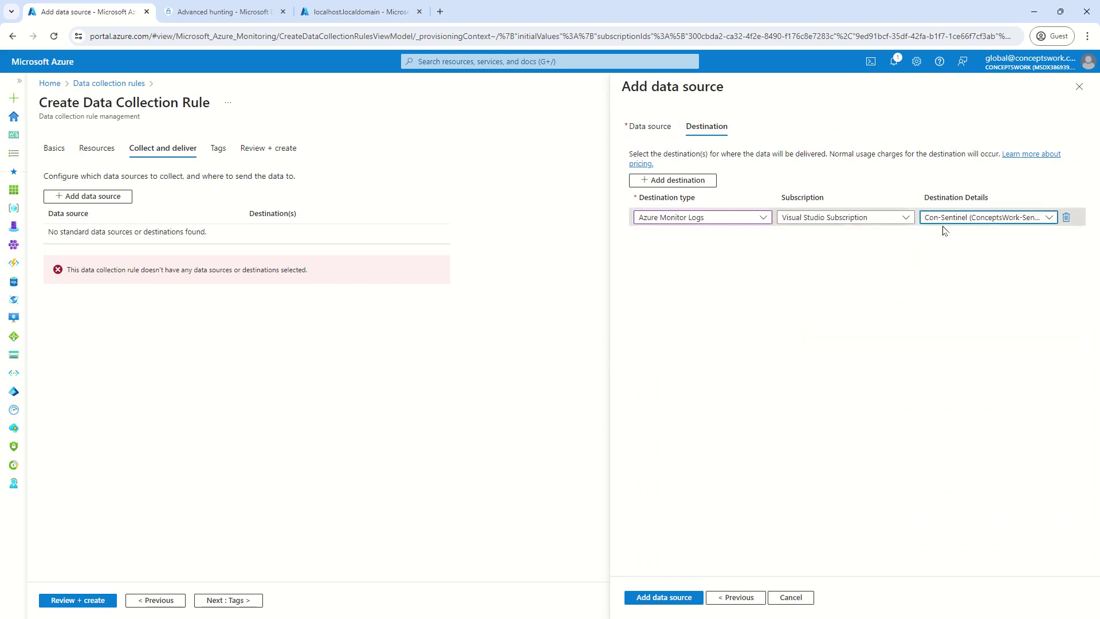
click(670, 596)
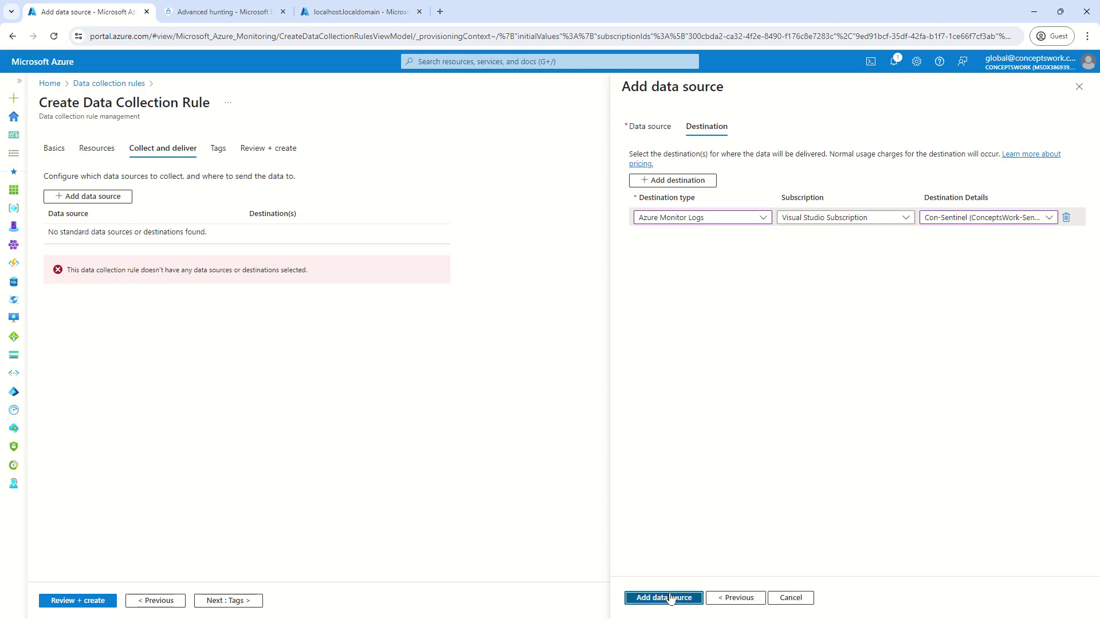
Proceed through Tags to Review + create, create the Linux-Sentinel-Demo data collection rule and open the deployed resource
click(238, 600)
click(240, 601)
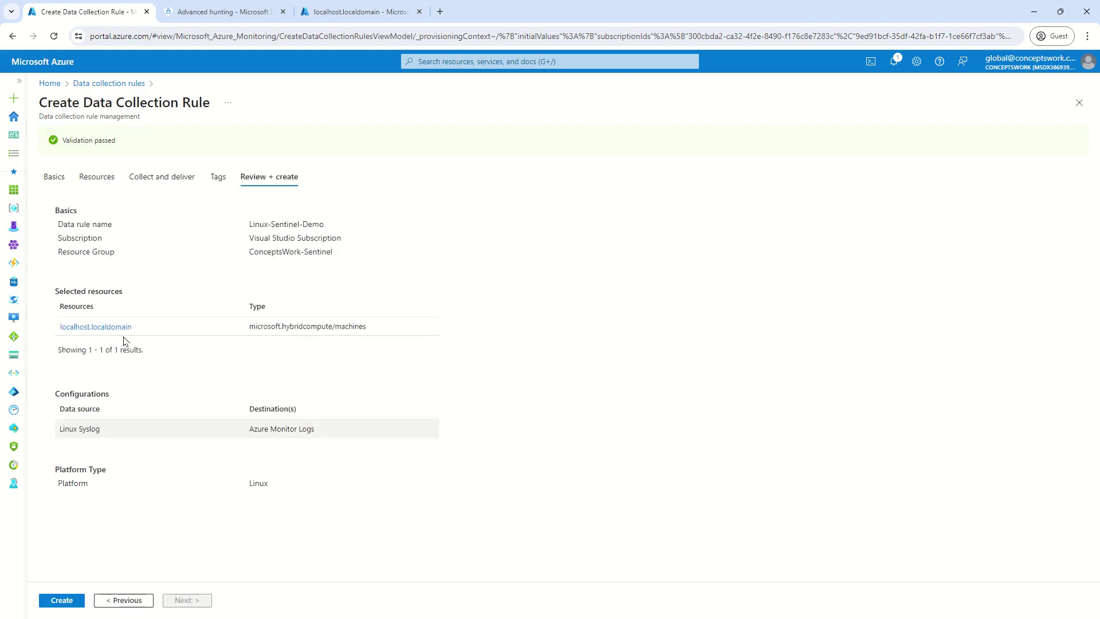
click(58, 599)
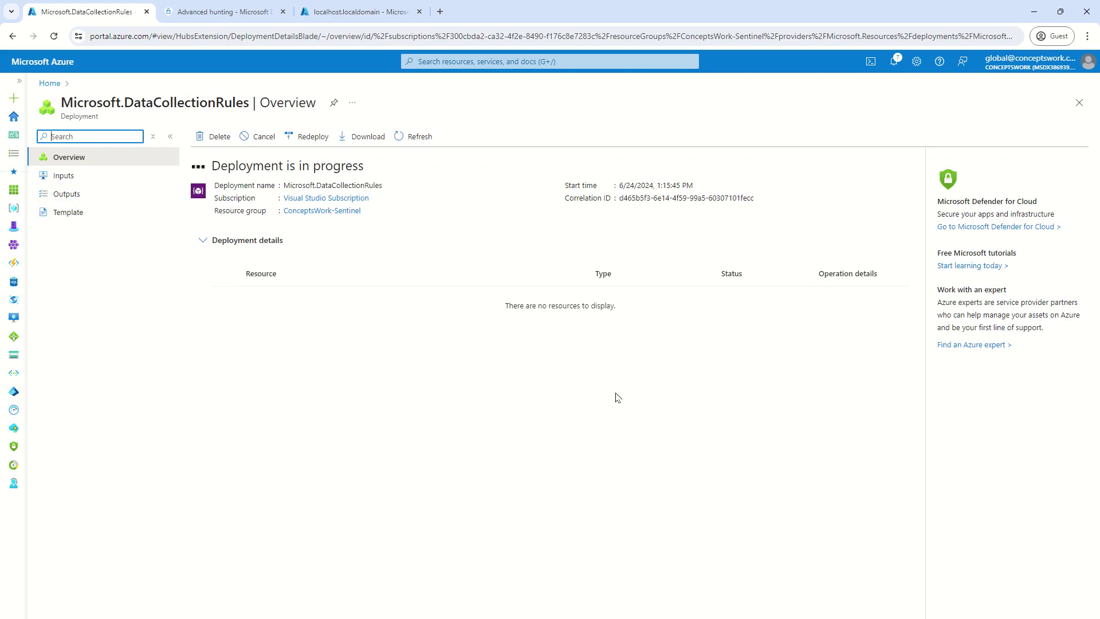
click(238, 289)
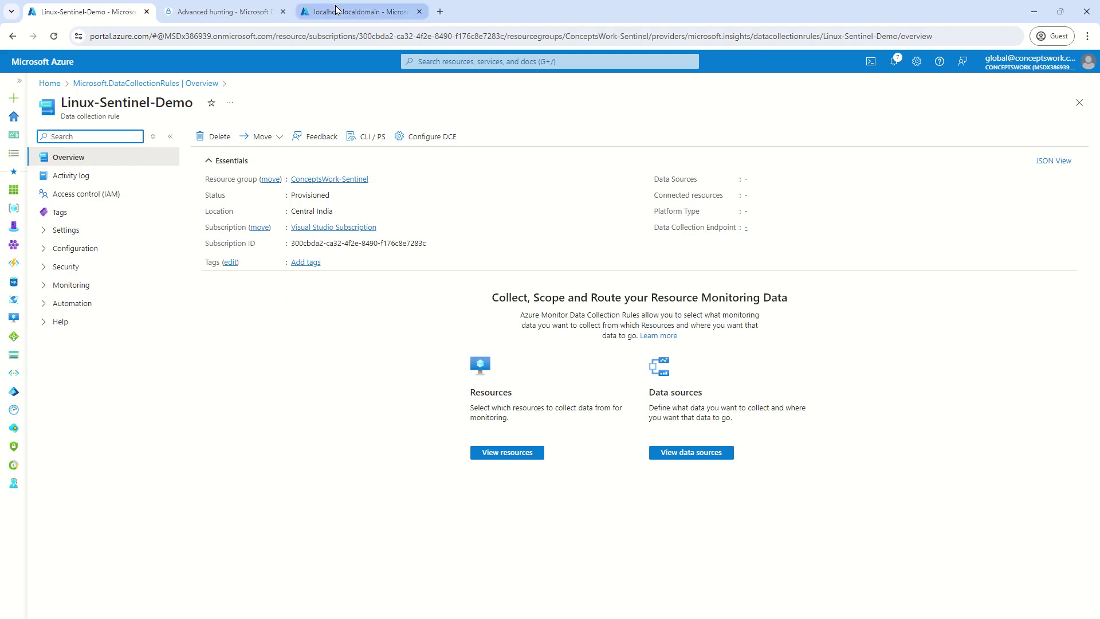
Refresh the extensions list of the Azure Arc machine localhost.localdomain
click(336, 10)
click(252, 137)
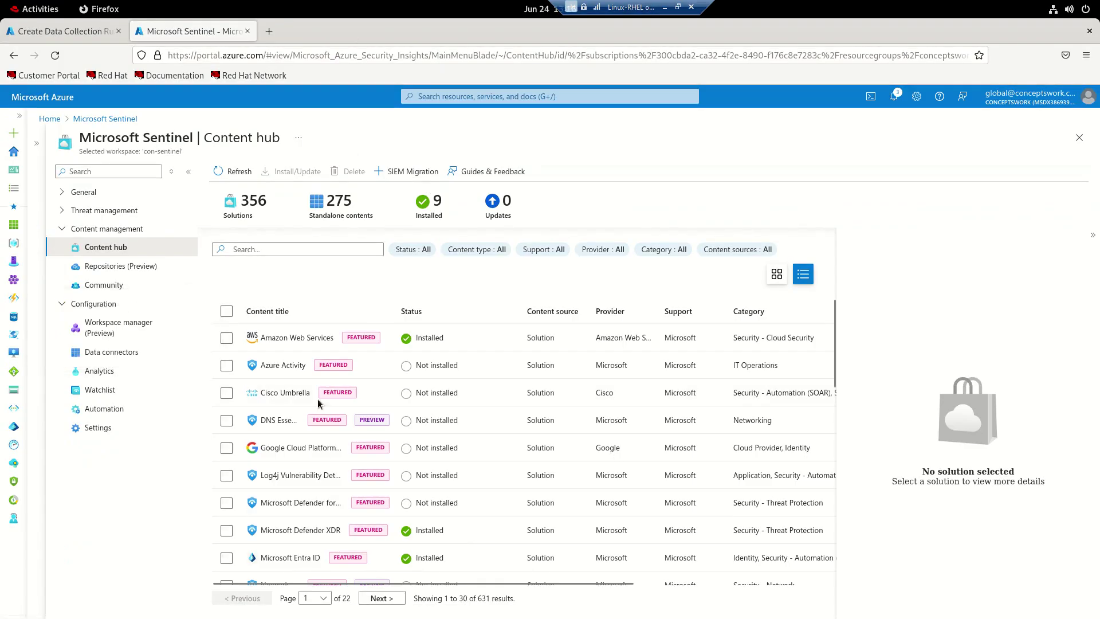
On the Linux machine, close Firefox and discard the unfinished rule form, and return to the Azure portal in Chrome
click(1089, 30)
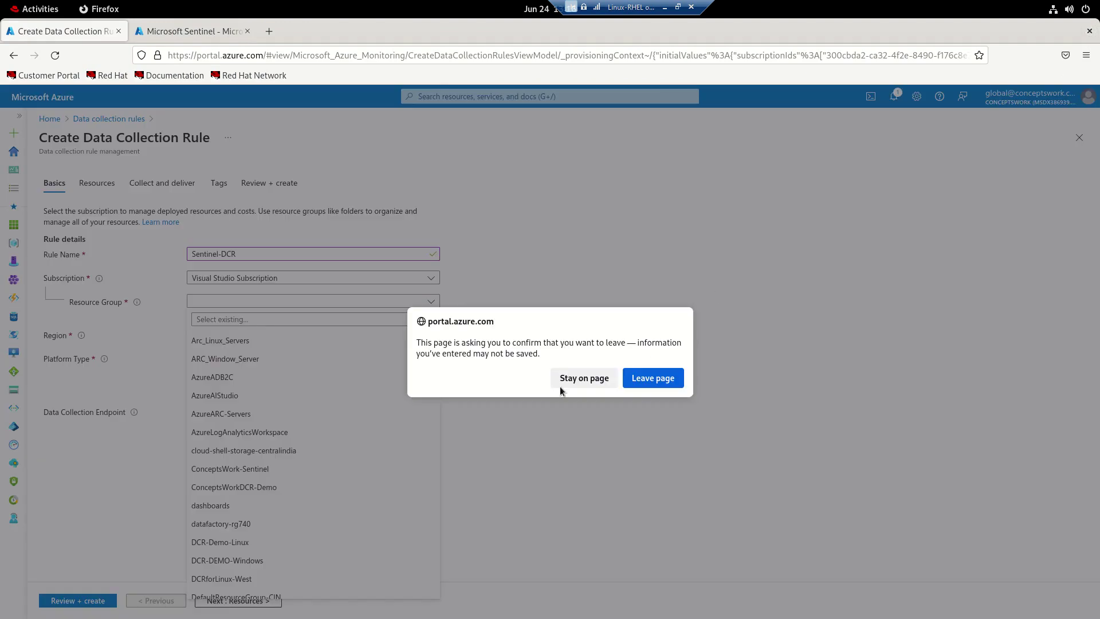
click(653, 379)
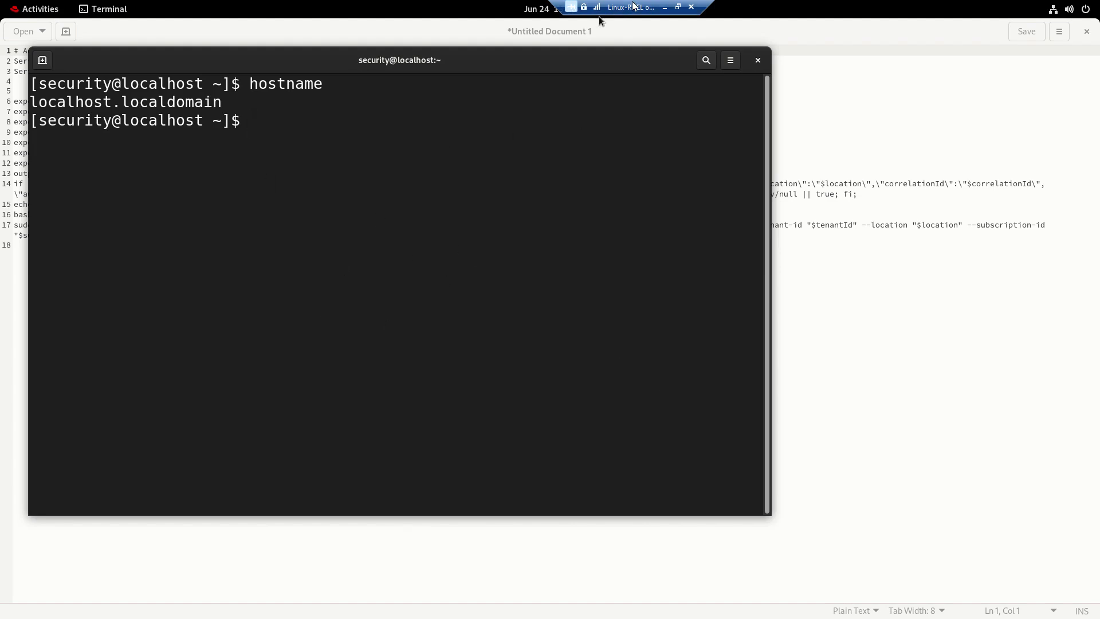
key(alt+Tab)
key(alt+Tab)
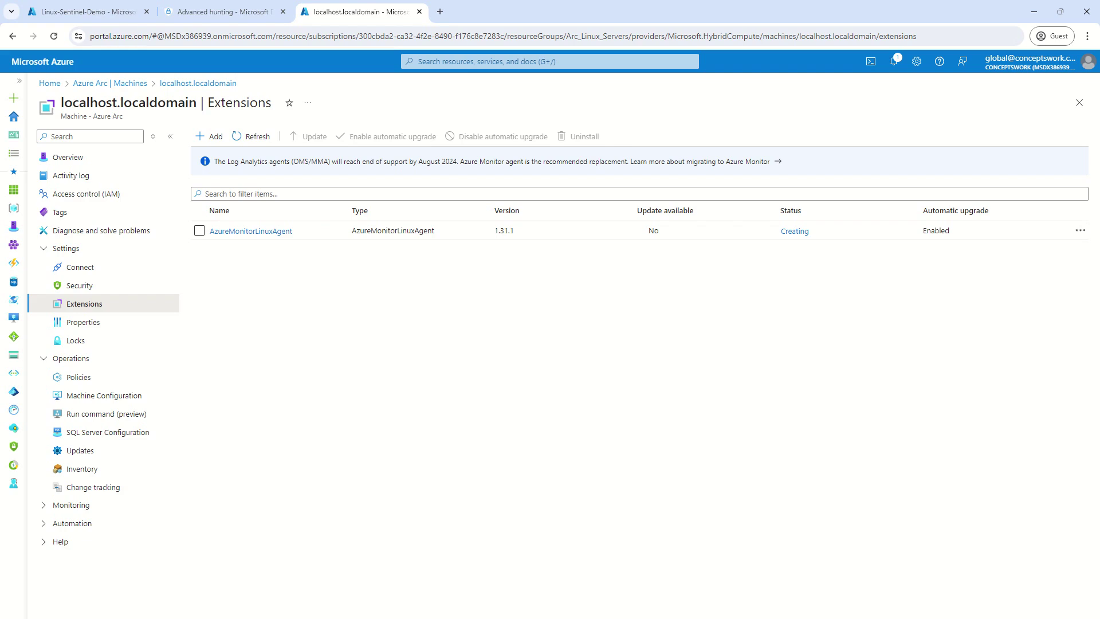
Open the Logs page of the con-sentinel workspace in Microsoft Sentinel and dismiss the Queries gallery
click(56, 84)
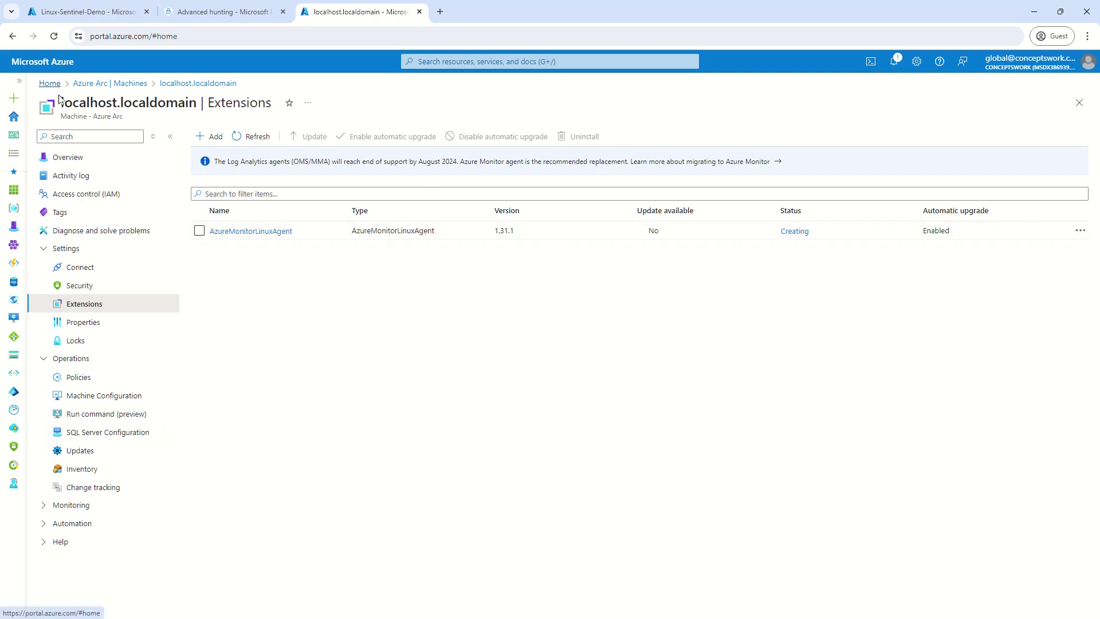
click(647, 139)
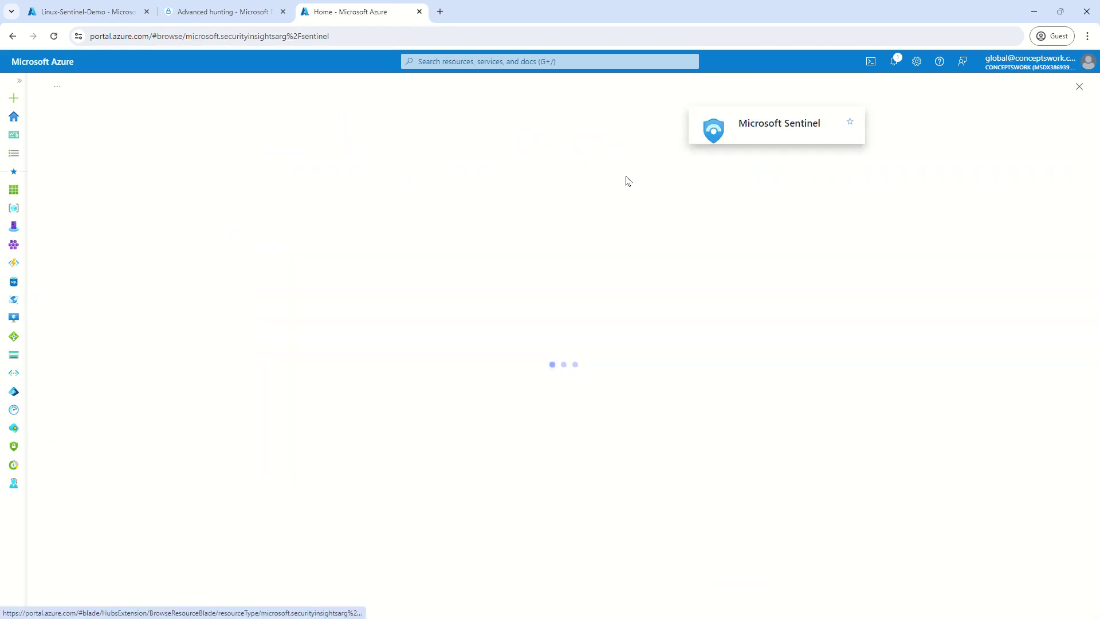
click(79, 232)
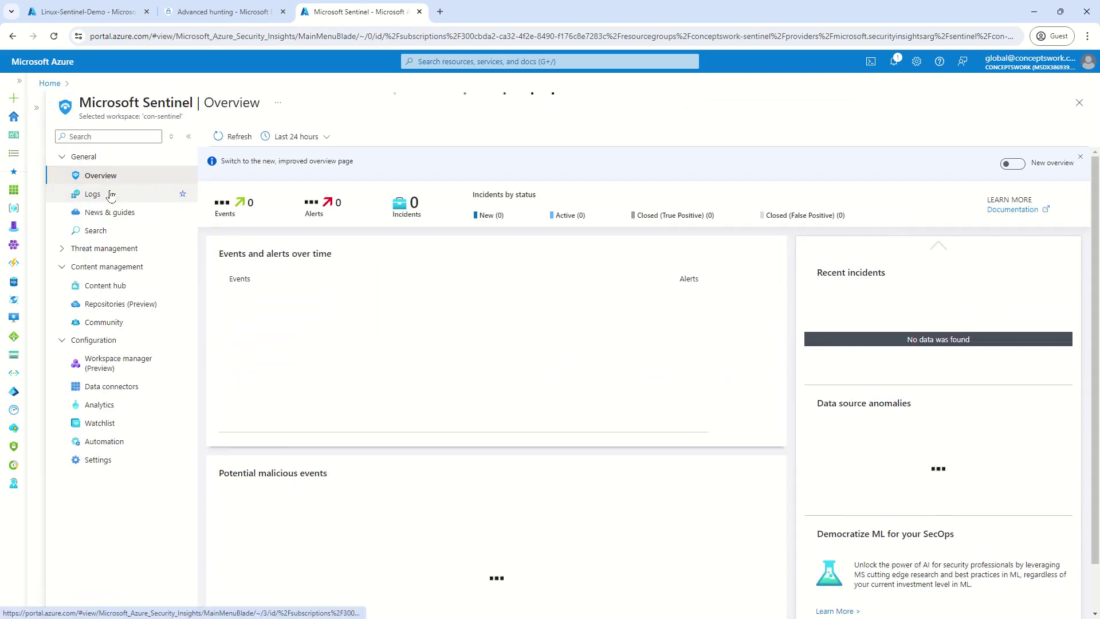
click(120, 194)
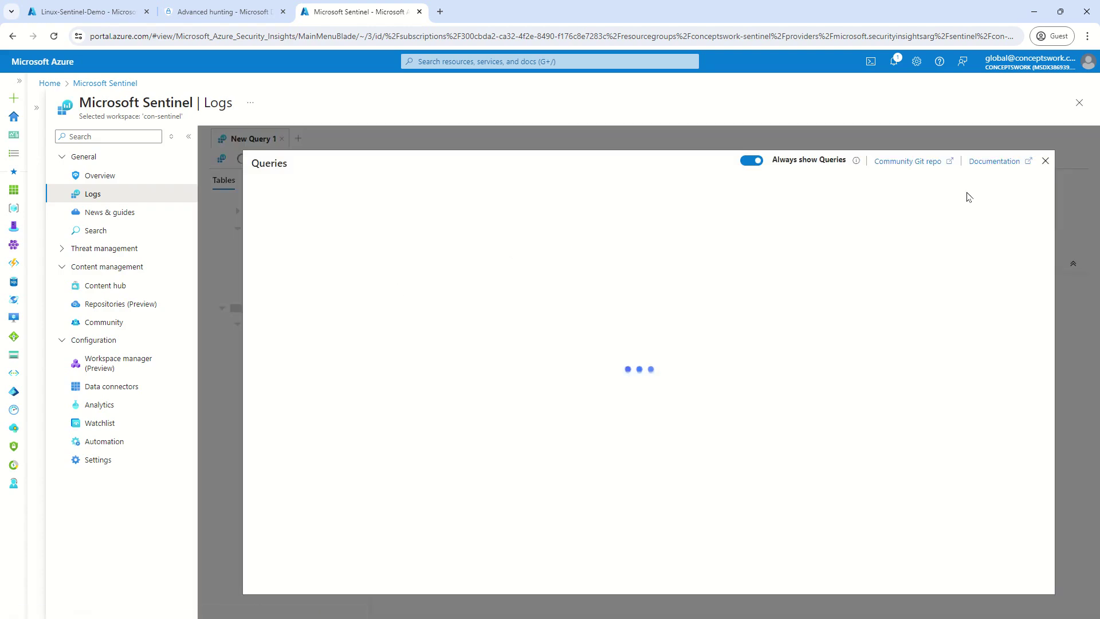
click(1046, 161)
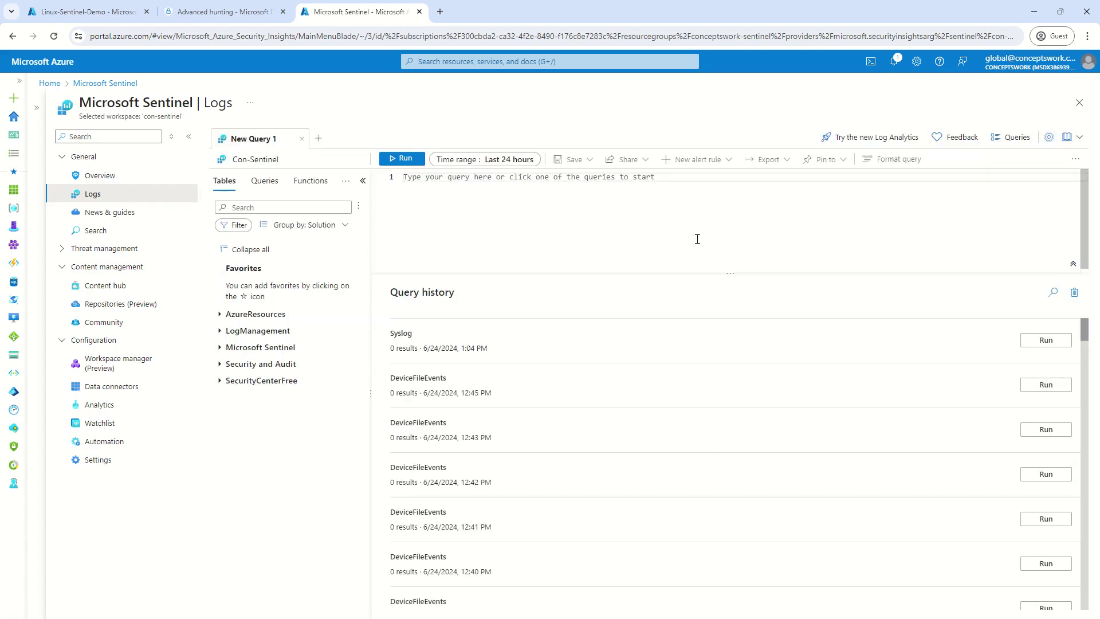
Run a syslog query against the Con-Sentinel workspace over the last 24 hours and examine the response
text(syslog)
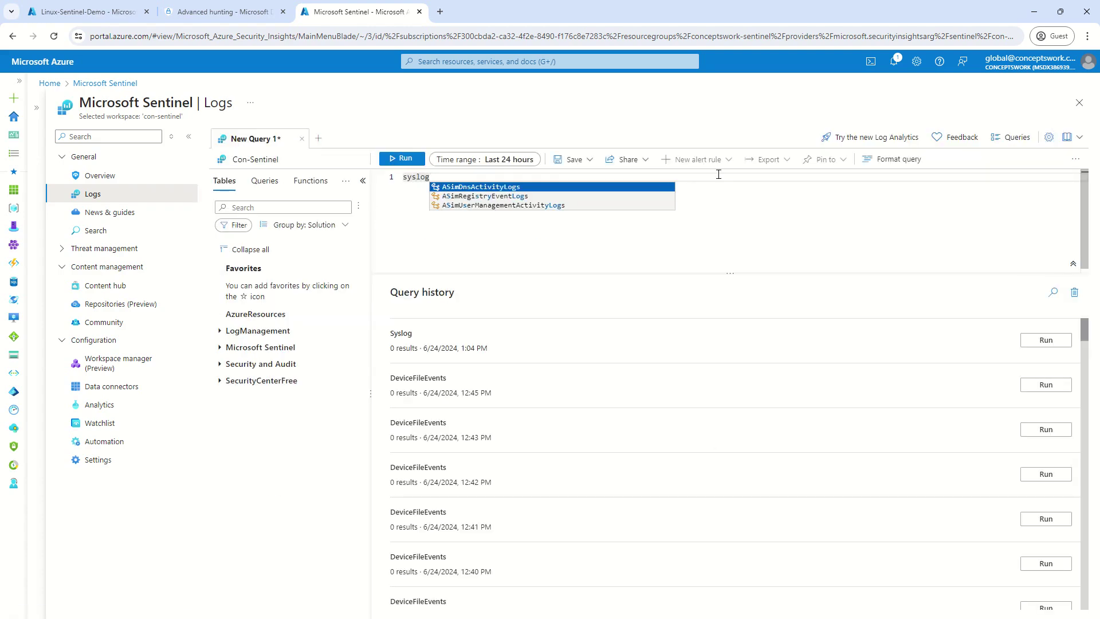
click(399, 158)
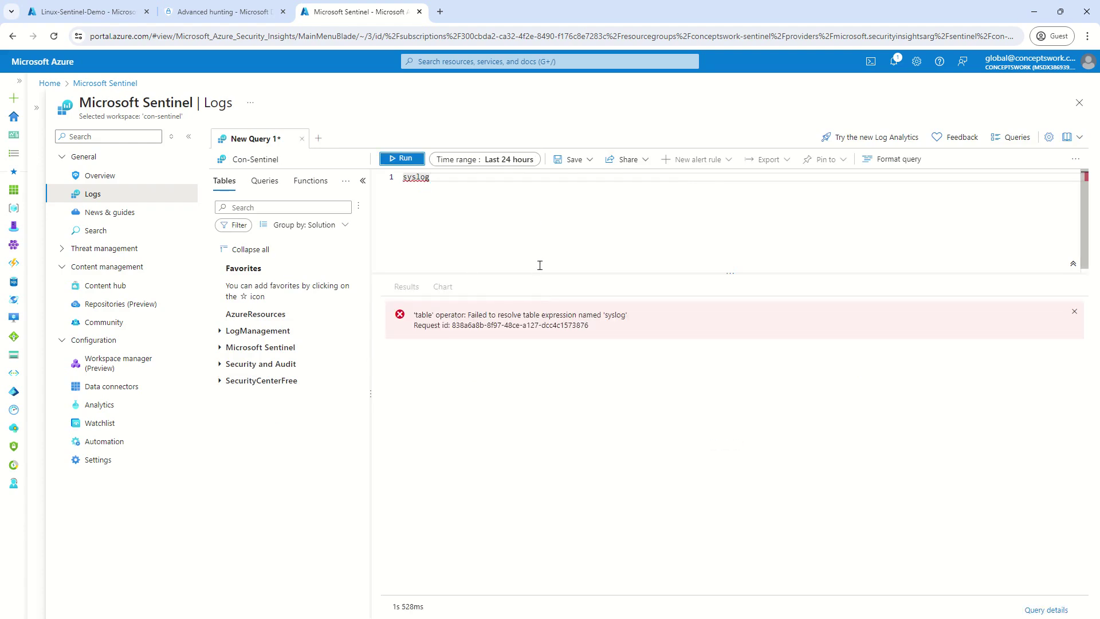
drag(611, 337, 357, 311)
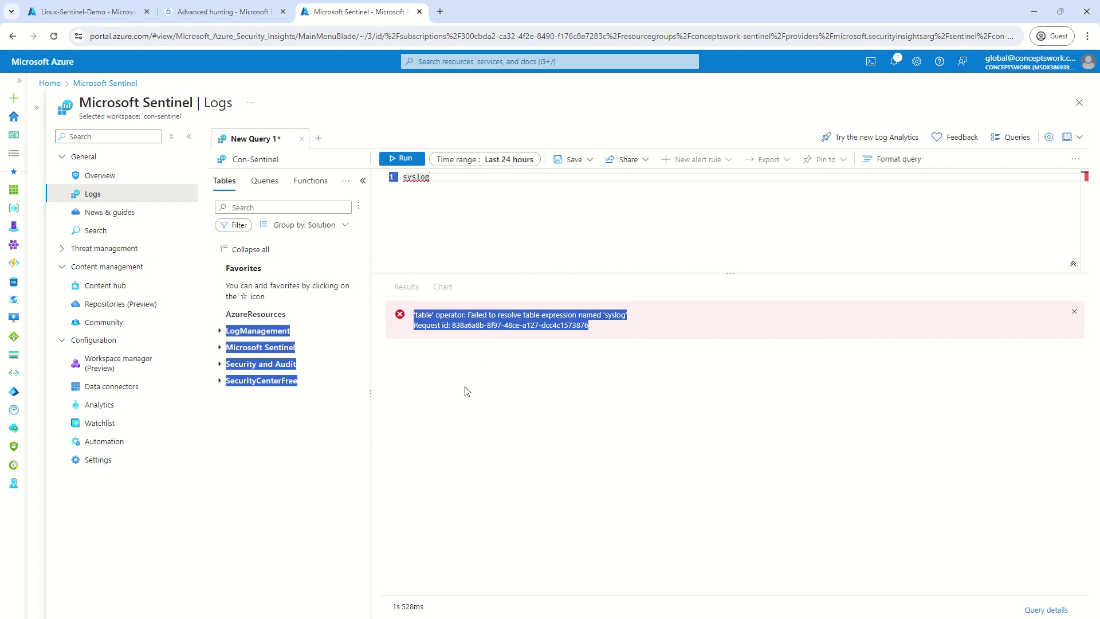
click(572, 228)
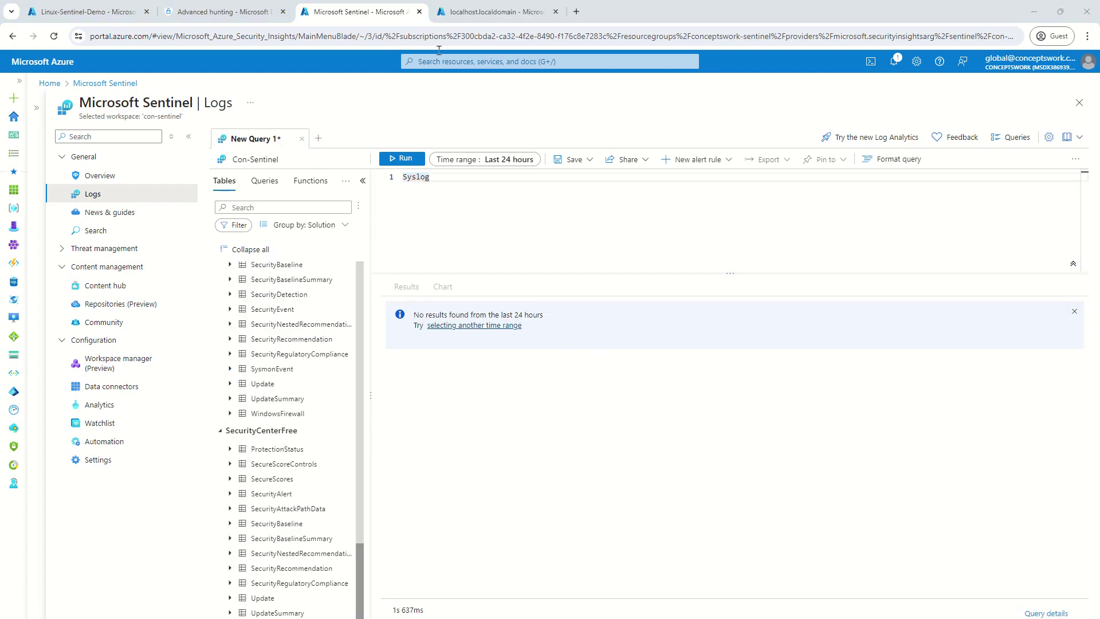
Check the AzureMonitorLinuxAgent extension's status on localhost.localdomain and rerun the Syslog query in Microsoft Sentinel
click(497, 12)
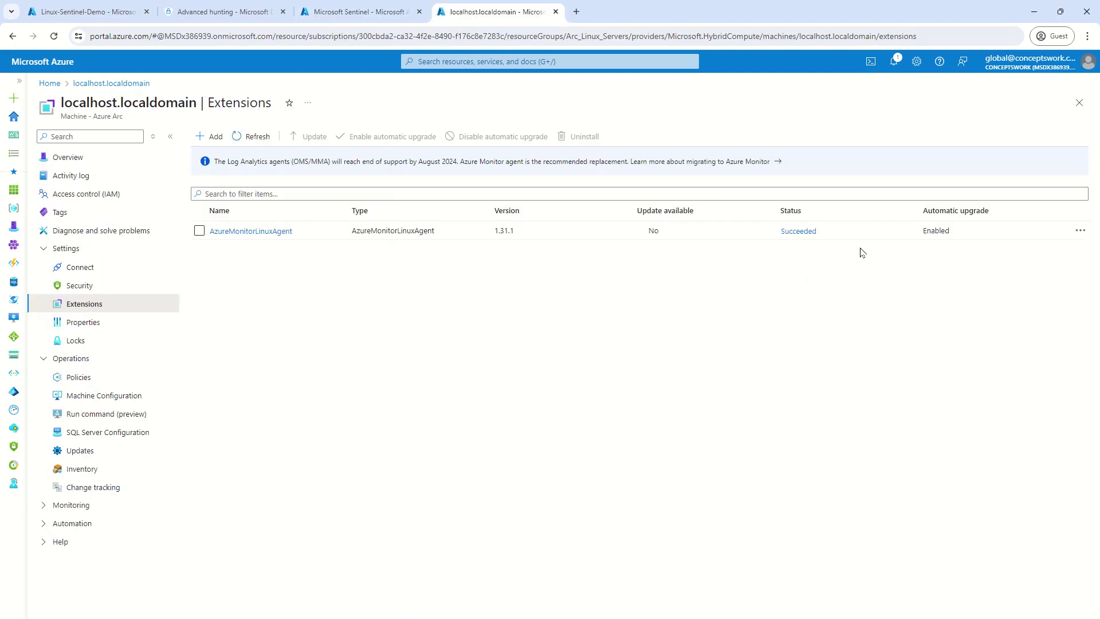
drag(816, 232, 782, 235)
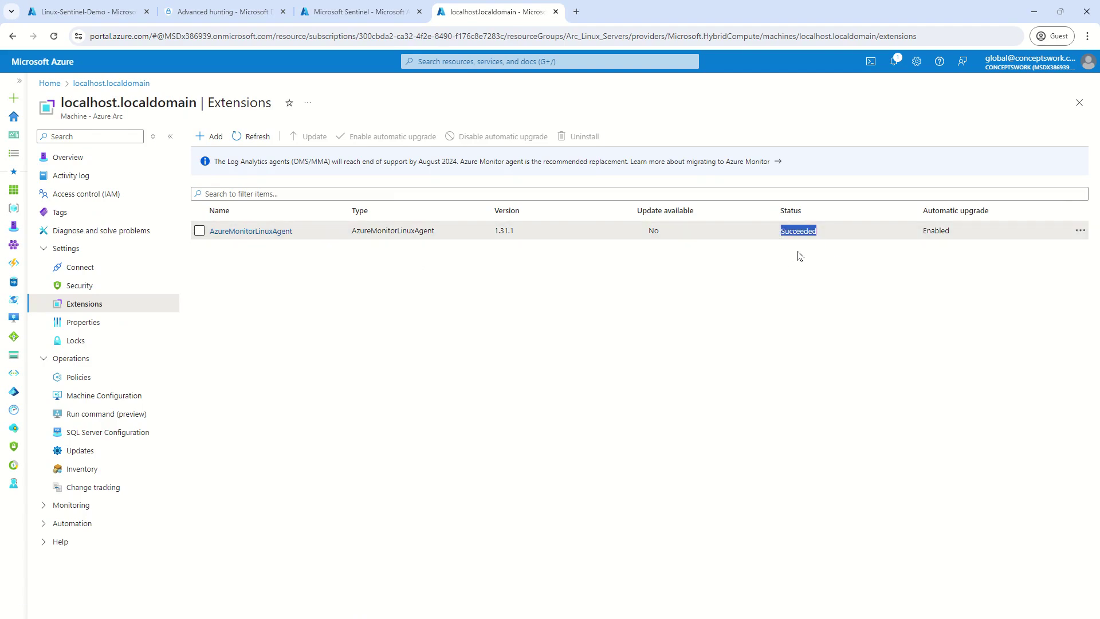
click(344, 11)
click(405, 159)
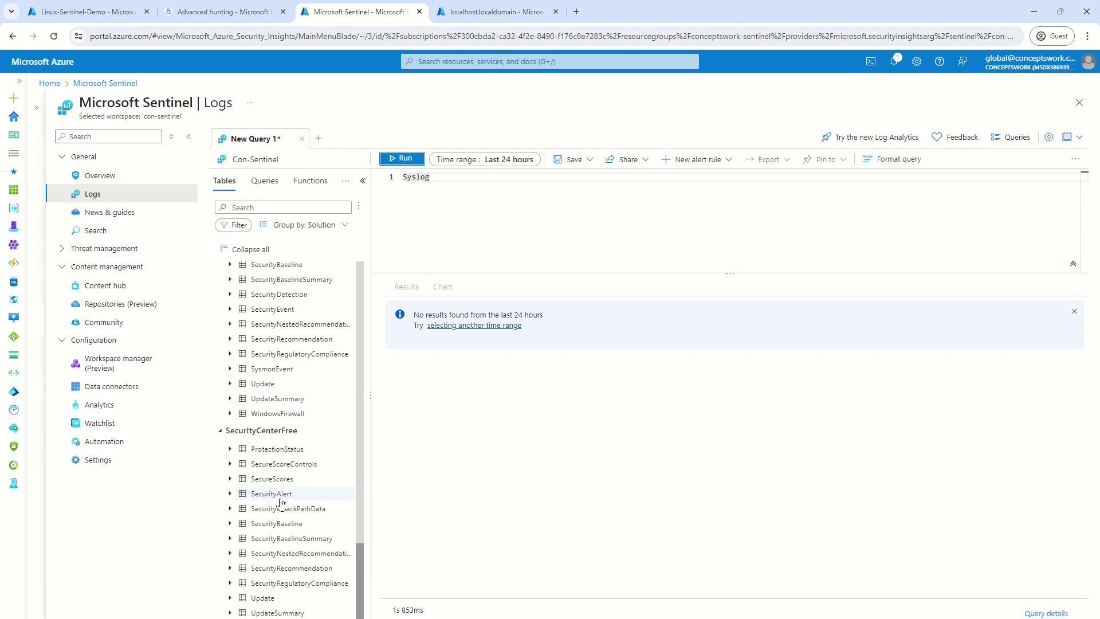
Look through the workspace's table list by solution and rerun the Syslog query over the last 24 hours
scroll(292, 510, down, 8)
scroll(298, 458, up, 5)
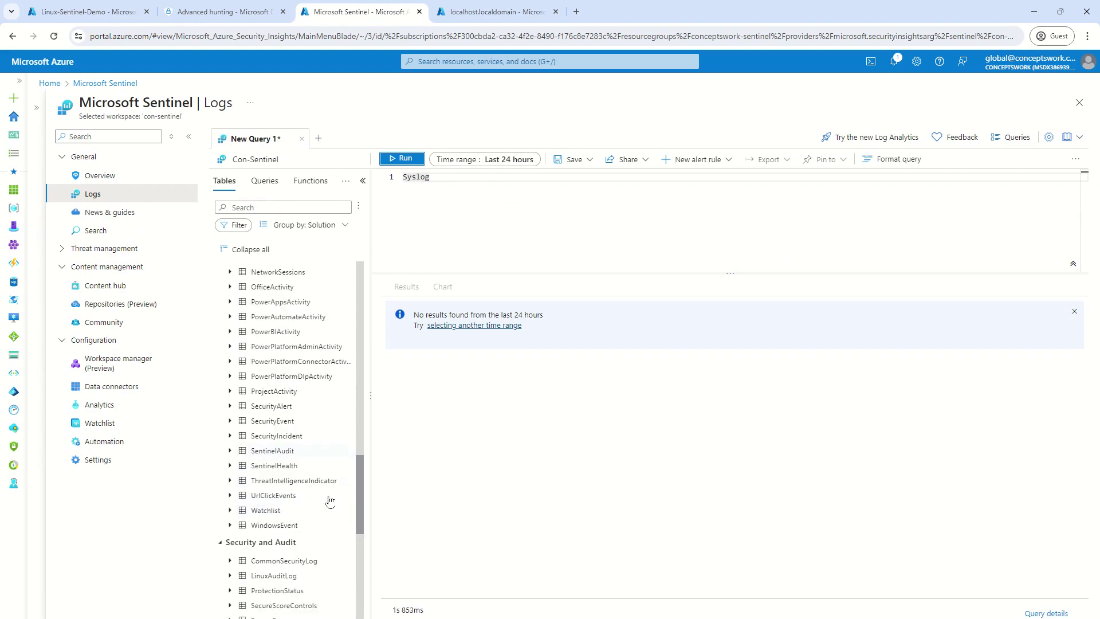
scroll(331, 367, up, 10)
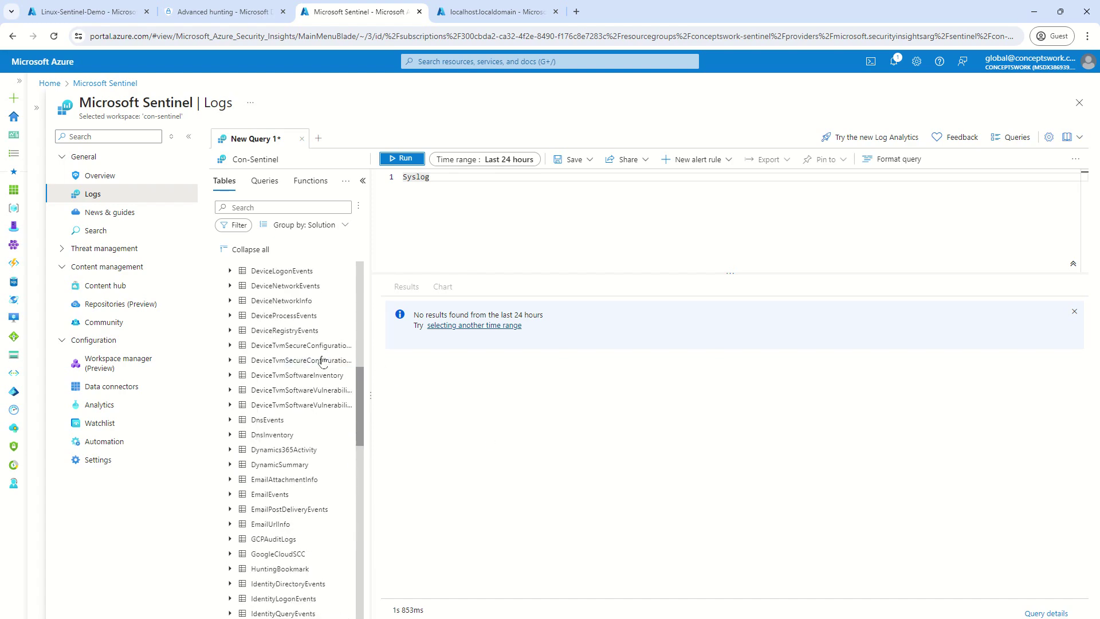
scroll(306, 419, up, 5)
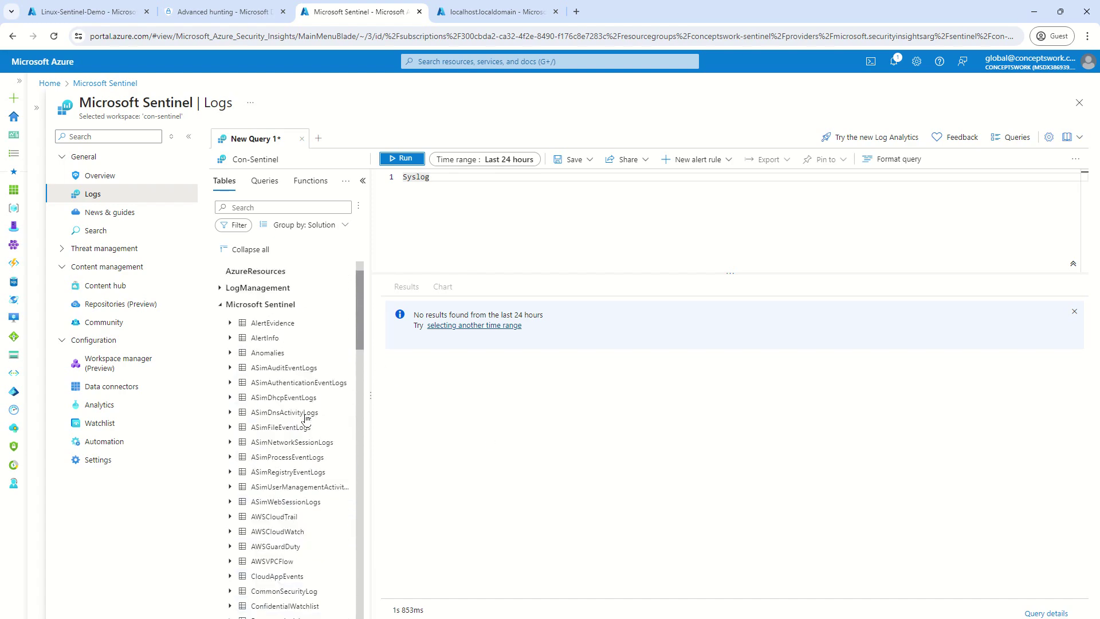
click(407, 159)
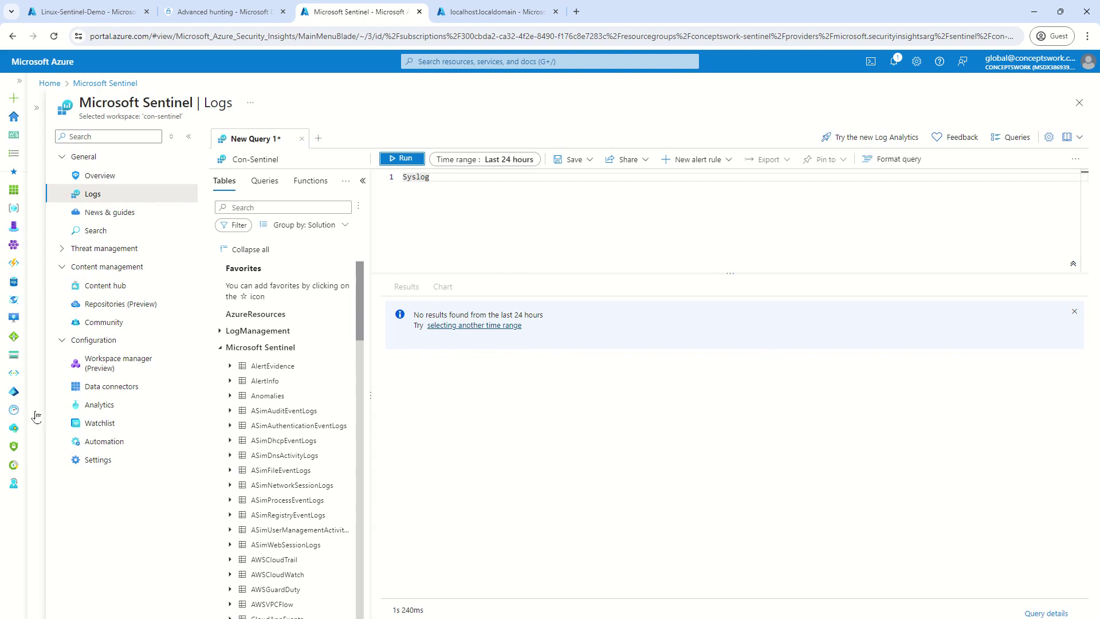
click(388, 160)
Check the Azure Arc machine's name on its Extensions page and open the JSON view of the Linux-Sentinel-Demo data collection rule
click(536, 12)
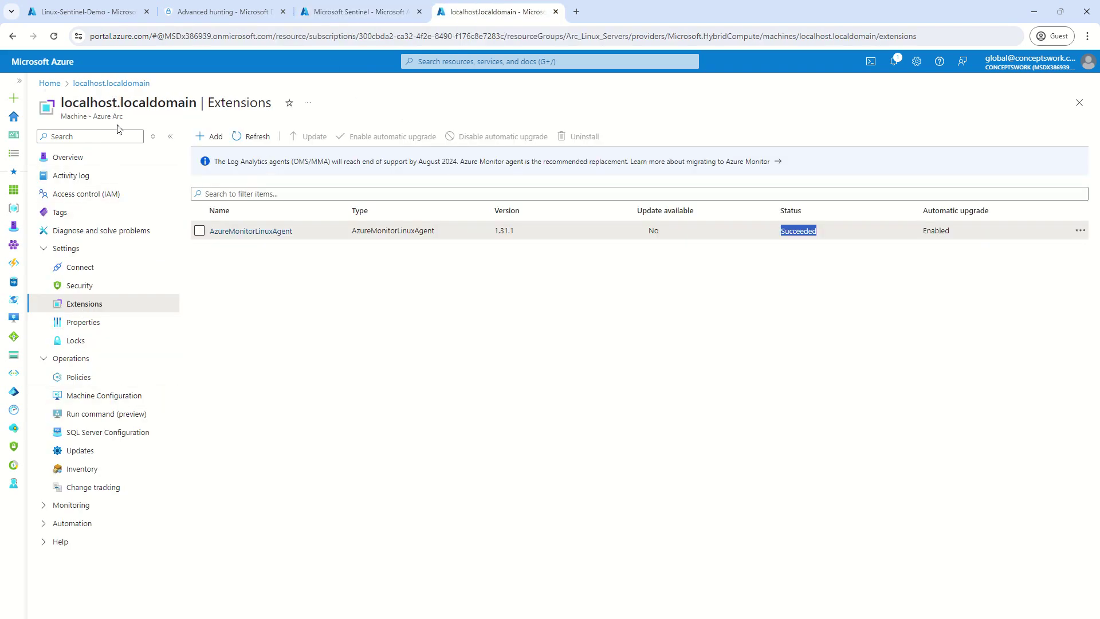
triple_click(79, 97)
click(408, 428)
click(88, 13)
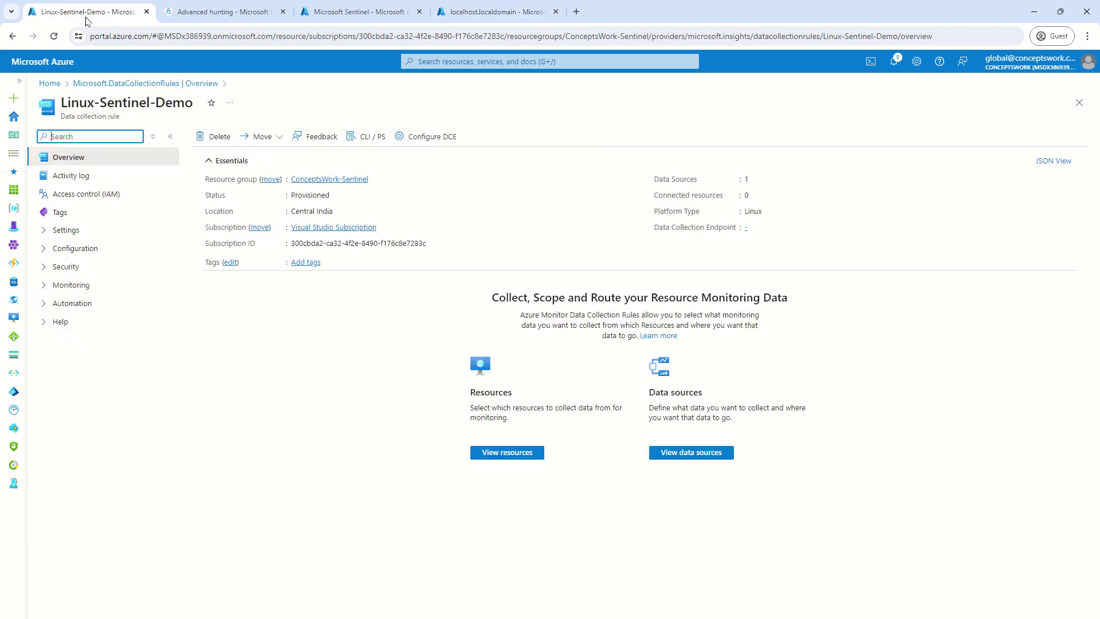
click(1055, 161)
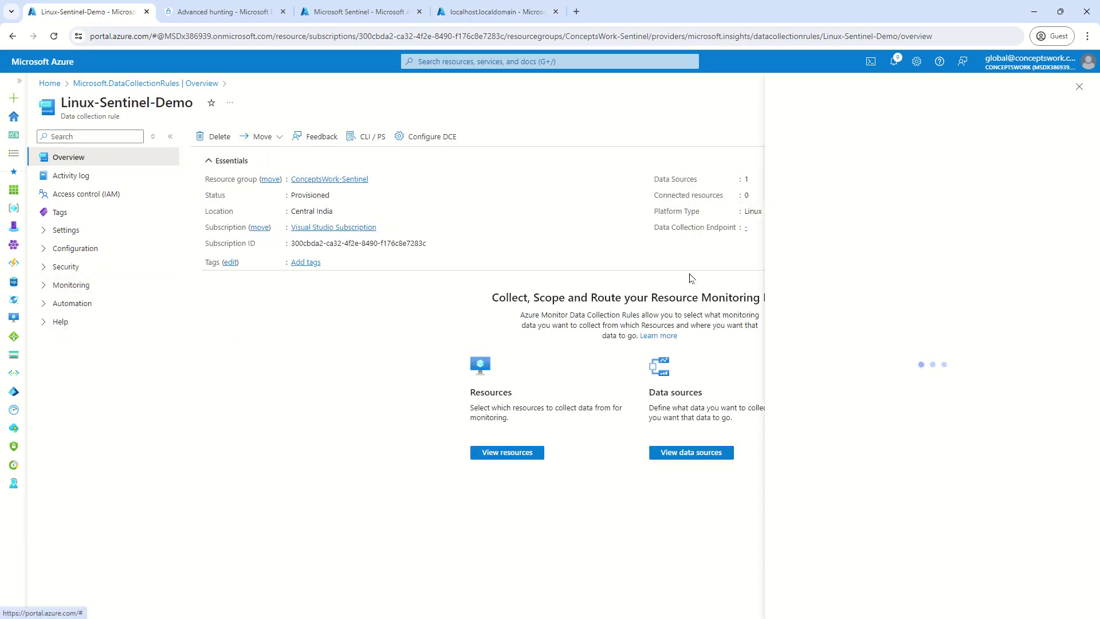
Examine the syslog facility names and log levels in the Linux-Sentinel-Demo rule's resource JSON
drag(766, 257, 809, 511)
scroll(826, 369, down, 3)
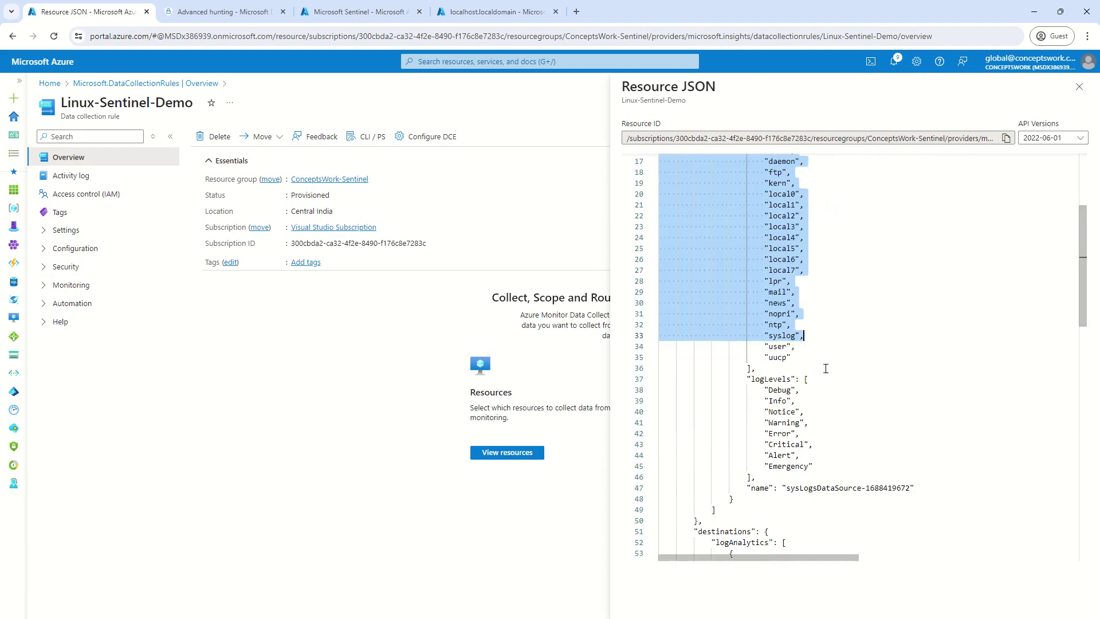
drag(737, 392, 876, 491)
drag(762, 390, 860, 399)
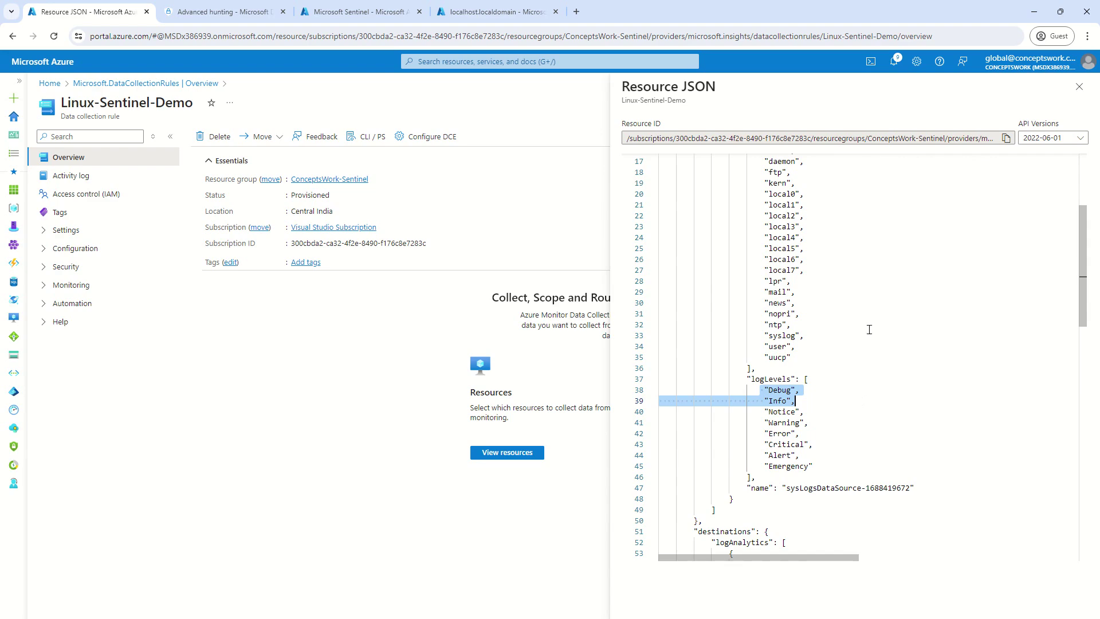
Examine the destinations and the Microsoft-Syslog stream under dataFlows in the rule's resource JSON
scroll(910, 438, down, 3)
scroll(789, 218, down, 2)
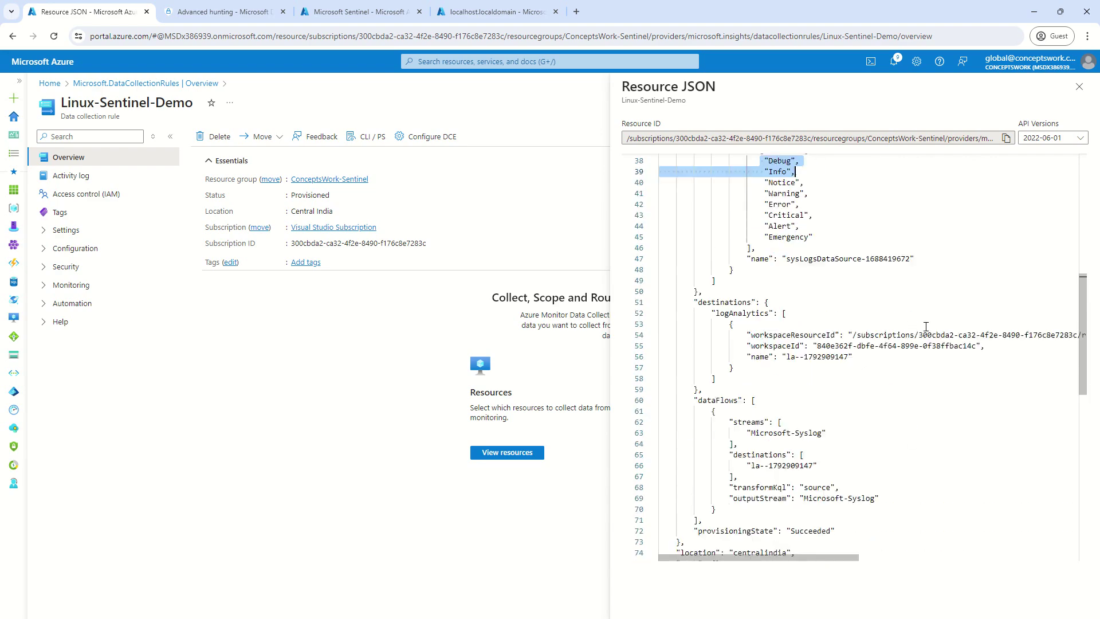
drag(739, 375, 890, 377)
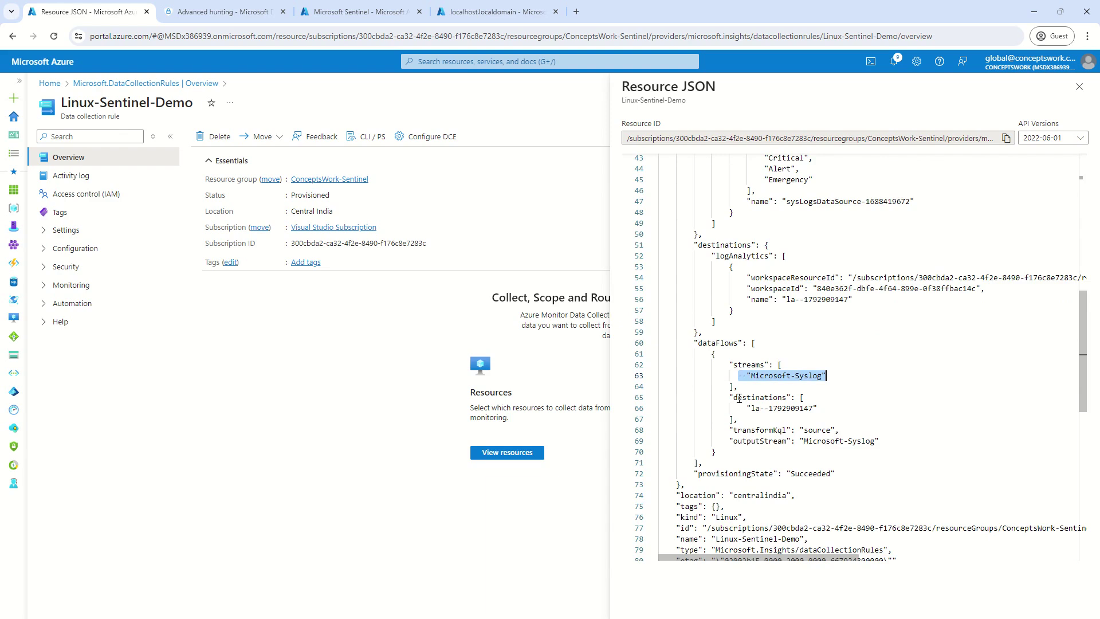
double_click(808, 375)
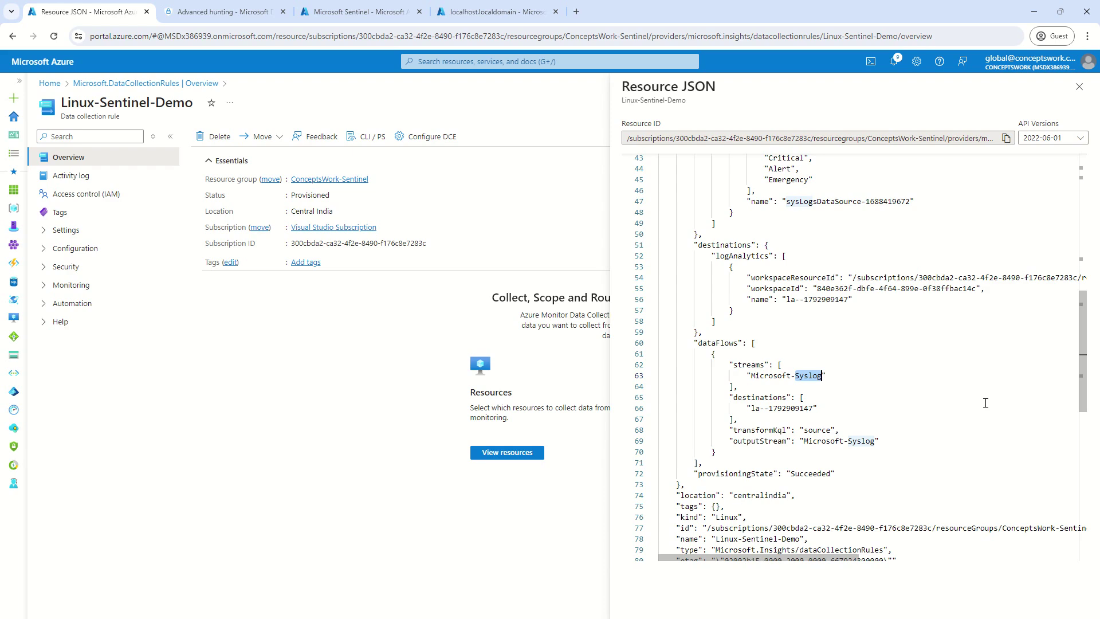
click(854, 391)
drag(747, 375, 886, 377)
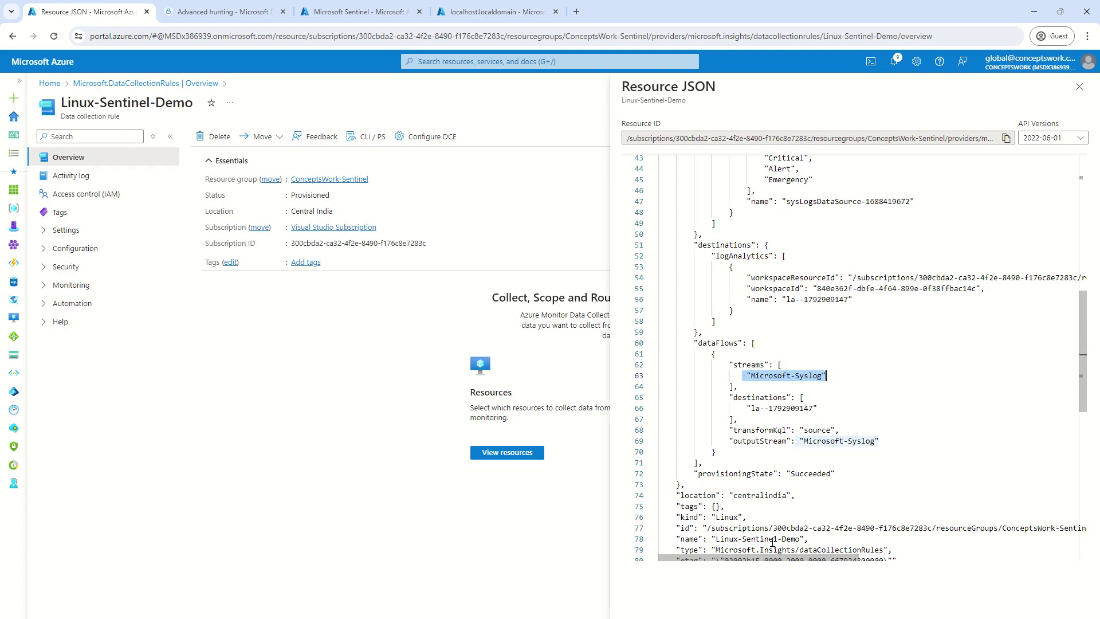
scroll(889, 284, up, 3)
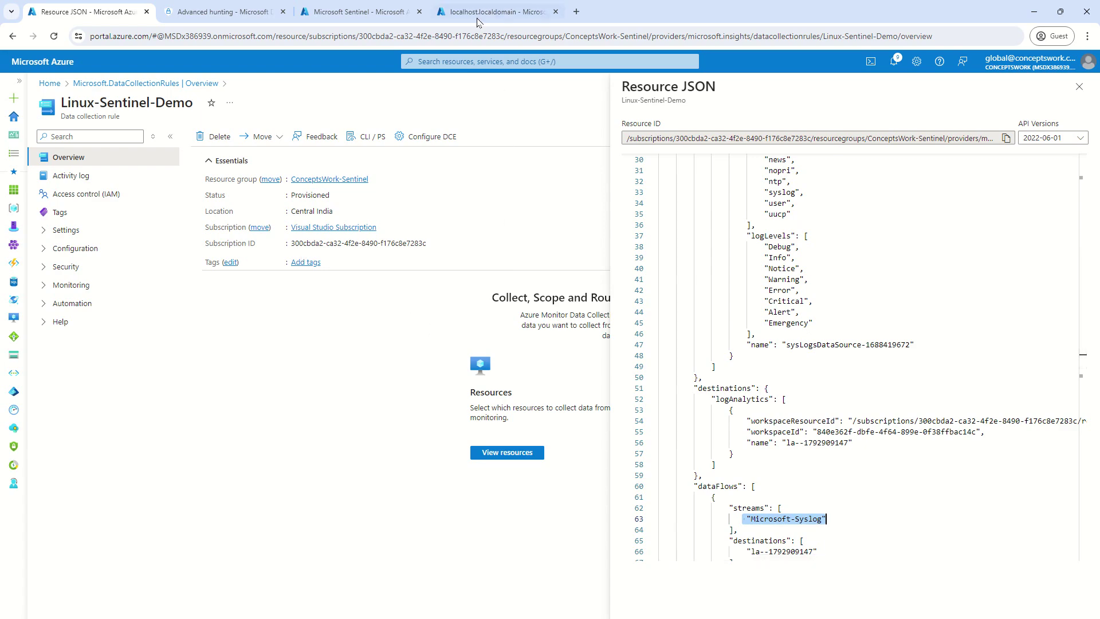
Rerun the Syslog query for the last 24 hours in Microsoft Sentinel Logs and check which workspace is selected
click(361, 12)
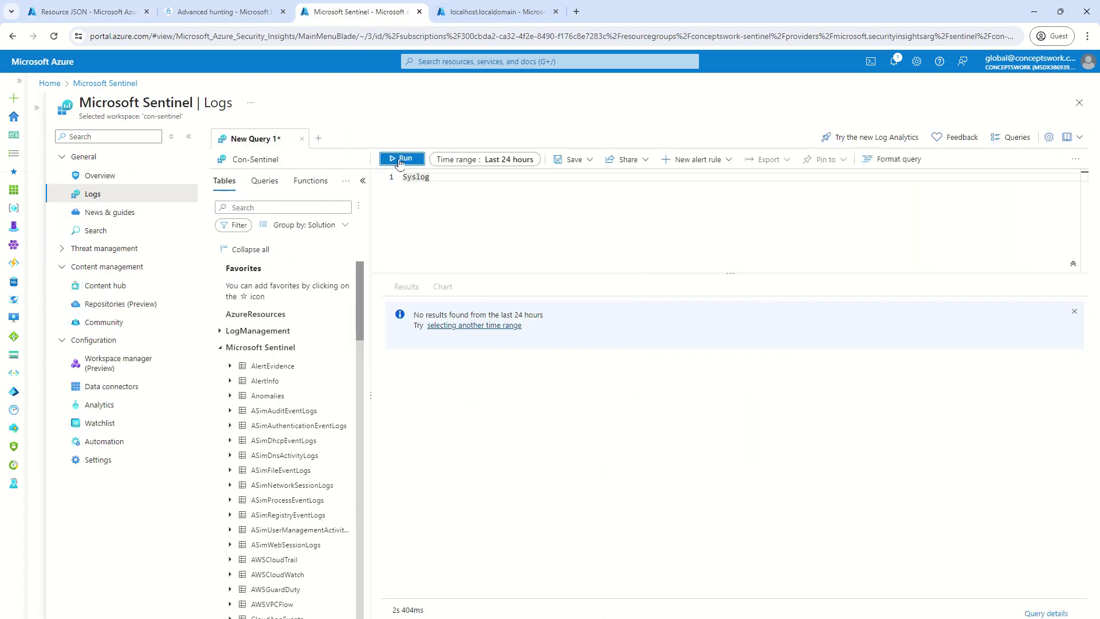
click(399, 160)
key(shift+Return)
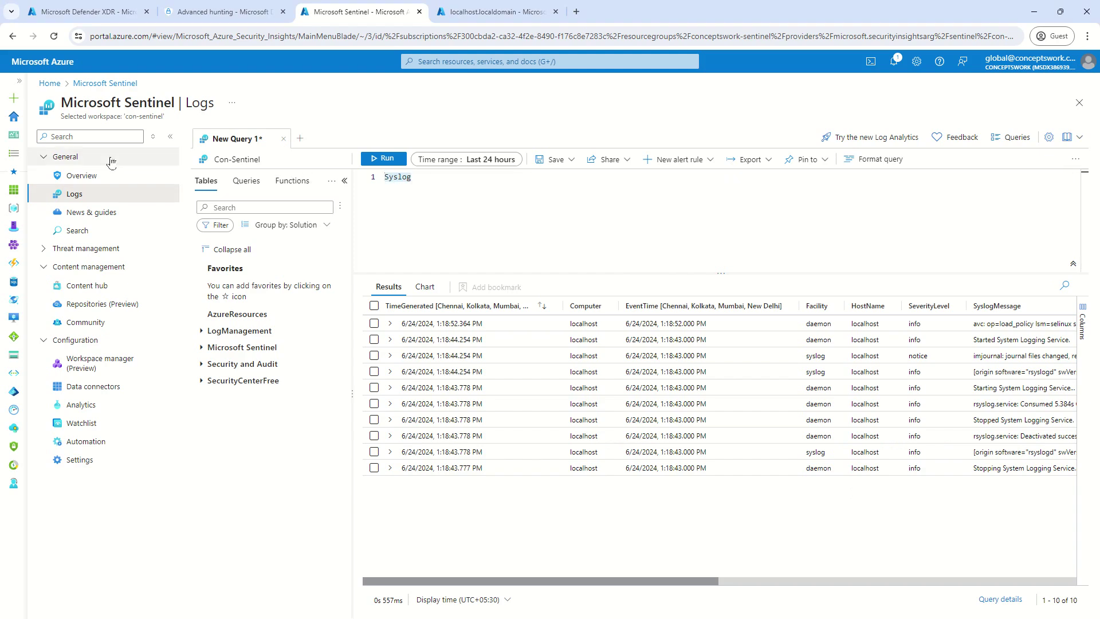
drag(126, 116, 167, 118)
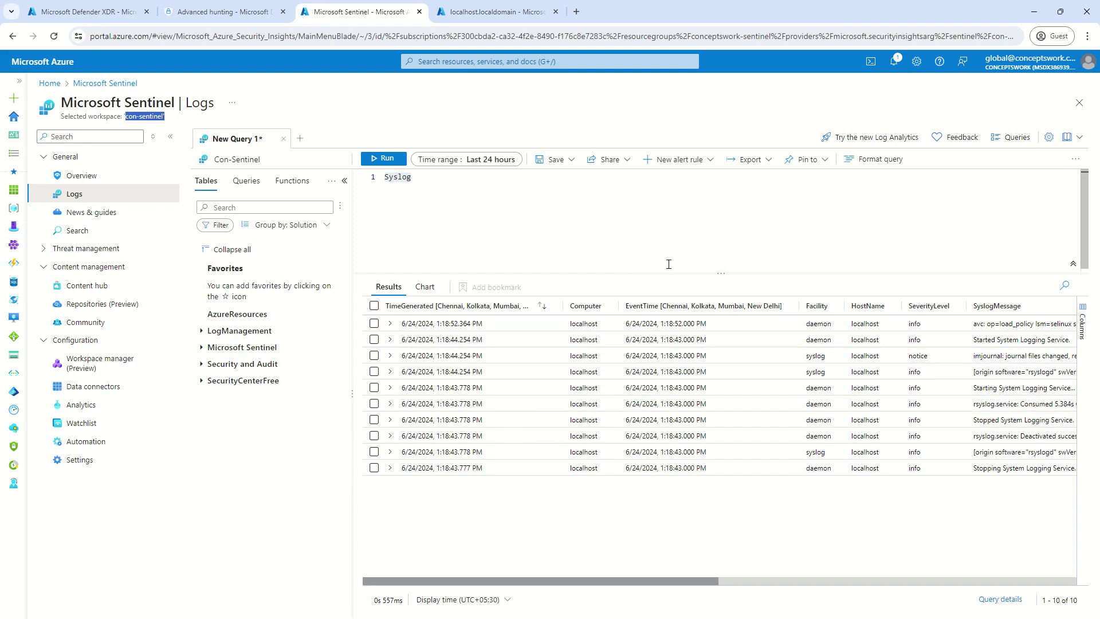
Check the Azure Arc machine's name on its Extensions page and return to the Syslog query results in Microsoft Sentinel
click(496, 11)
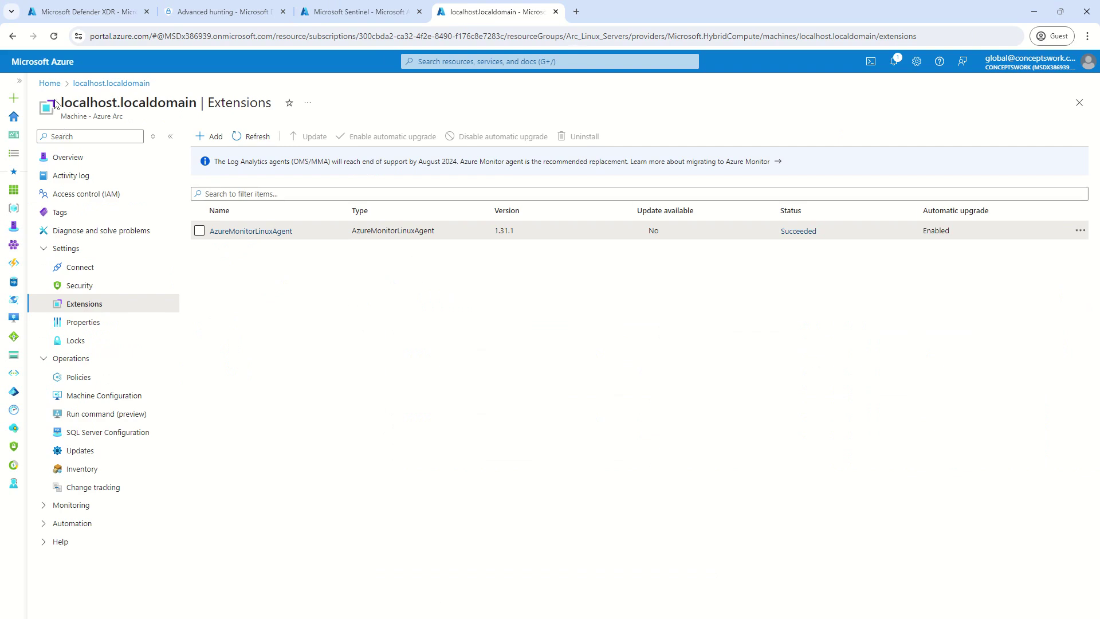
drag(59, 102, 185, 102)
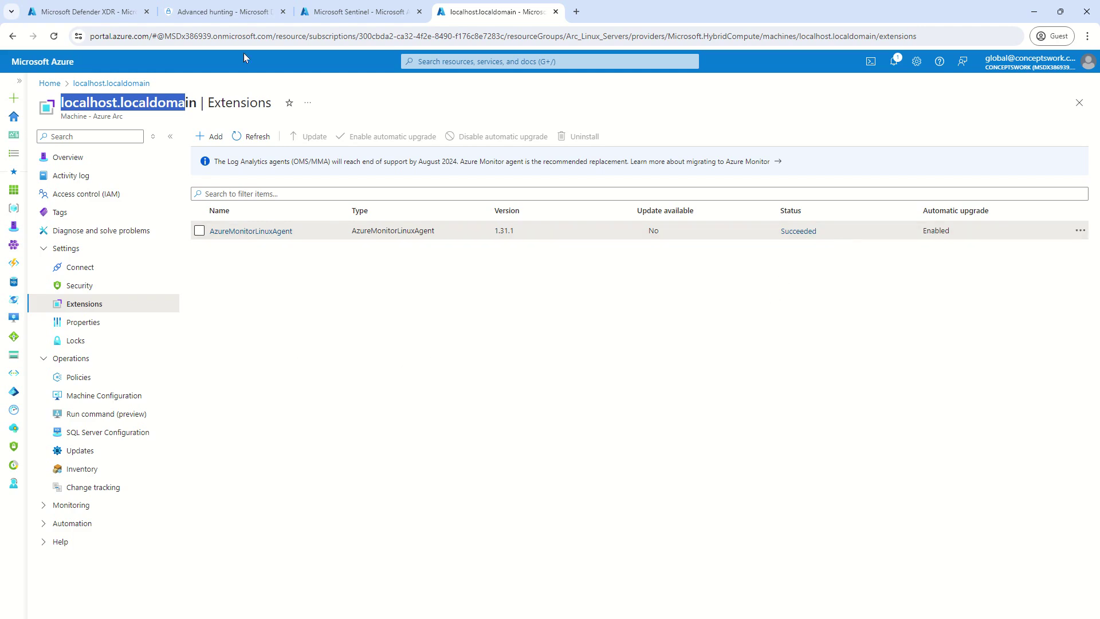
click(387, 9)
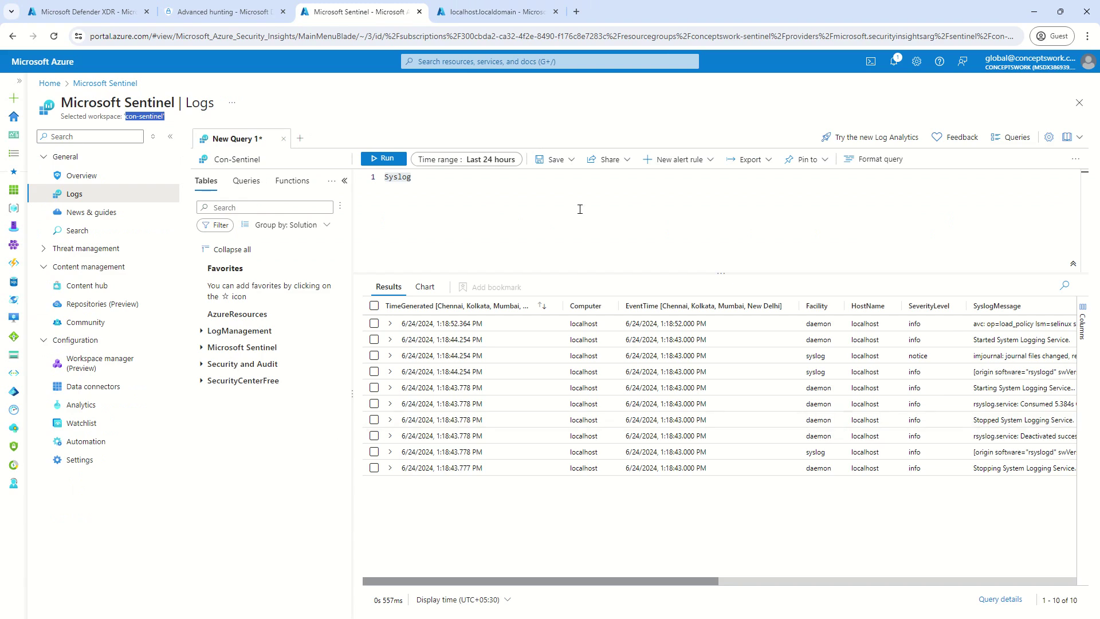